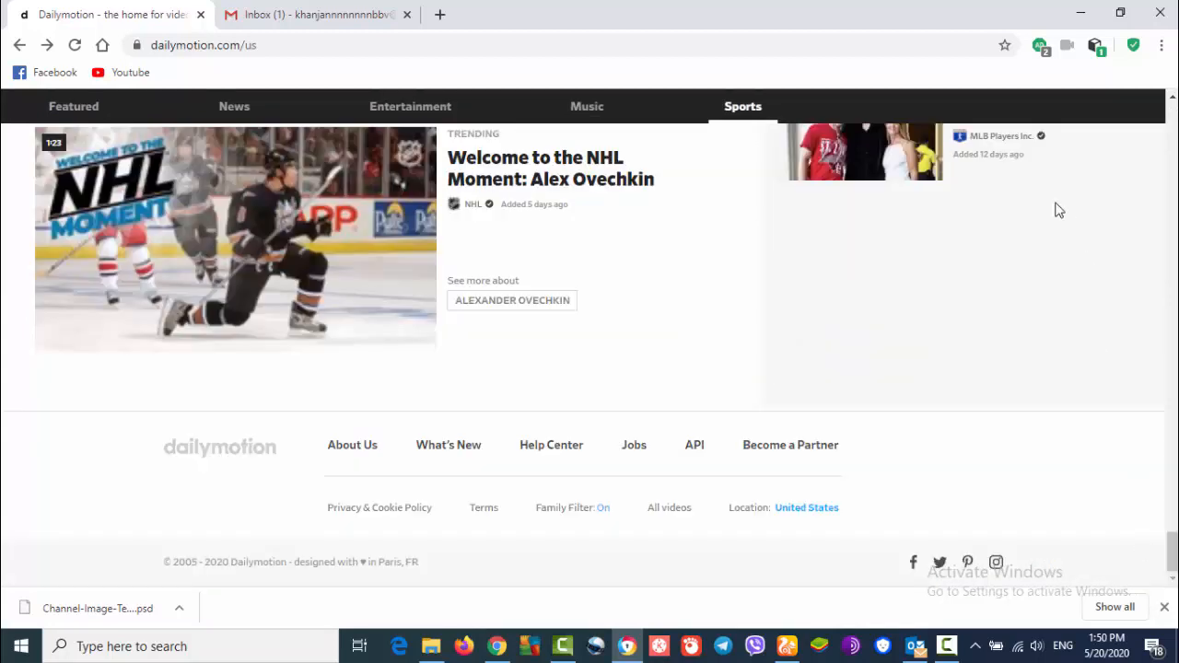
- Open Dailymotion's Become a Partner page and go to its online video monetization section
left_click(772, 447)
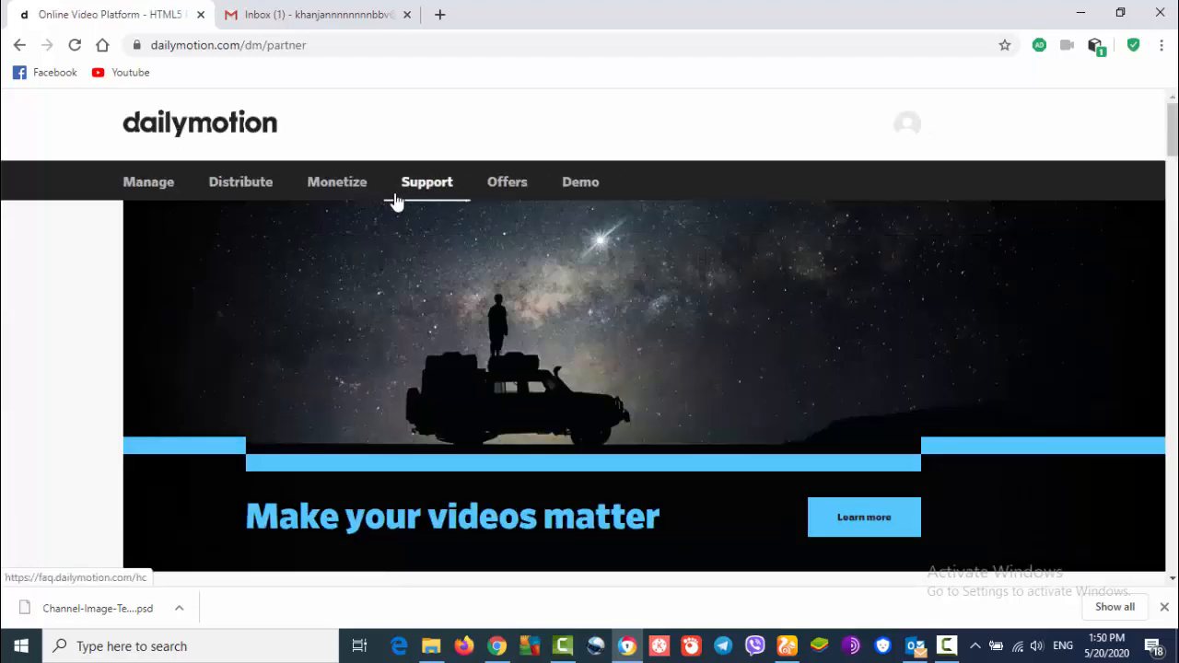
mouse_move(360, 190)
left_click(350, 230)
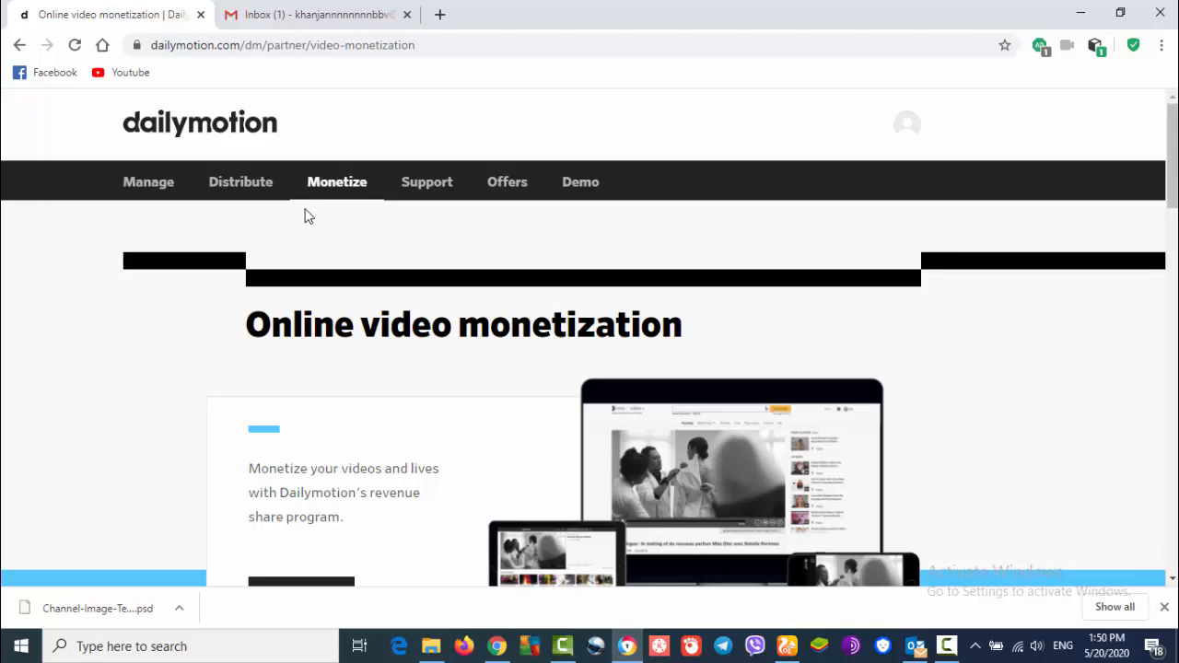
mouse_move(345, 188)
left_click_drag(1174, 170, 1176, 213)
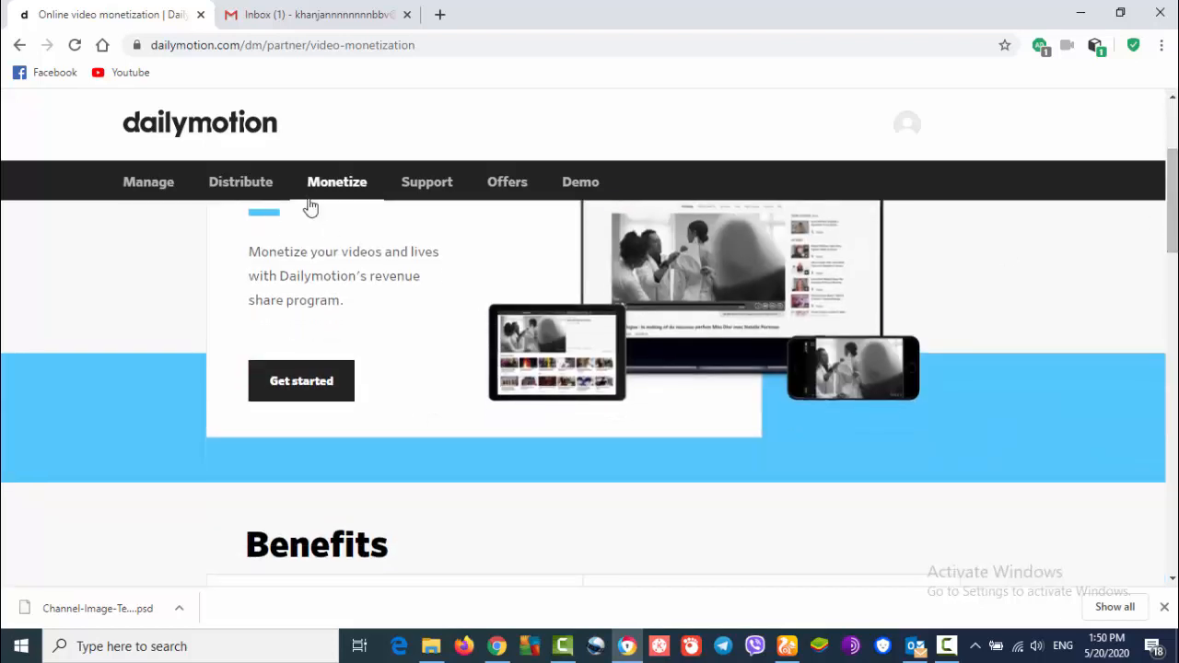
- Get started with the partner sign-up and accept the Partner Program terms and conditions
left_click(315, 380)
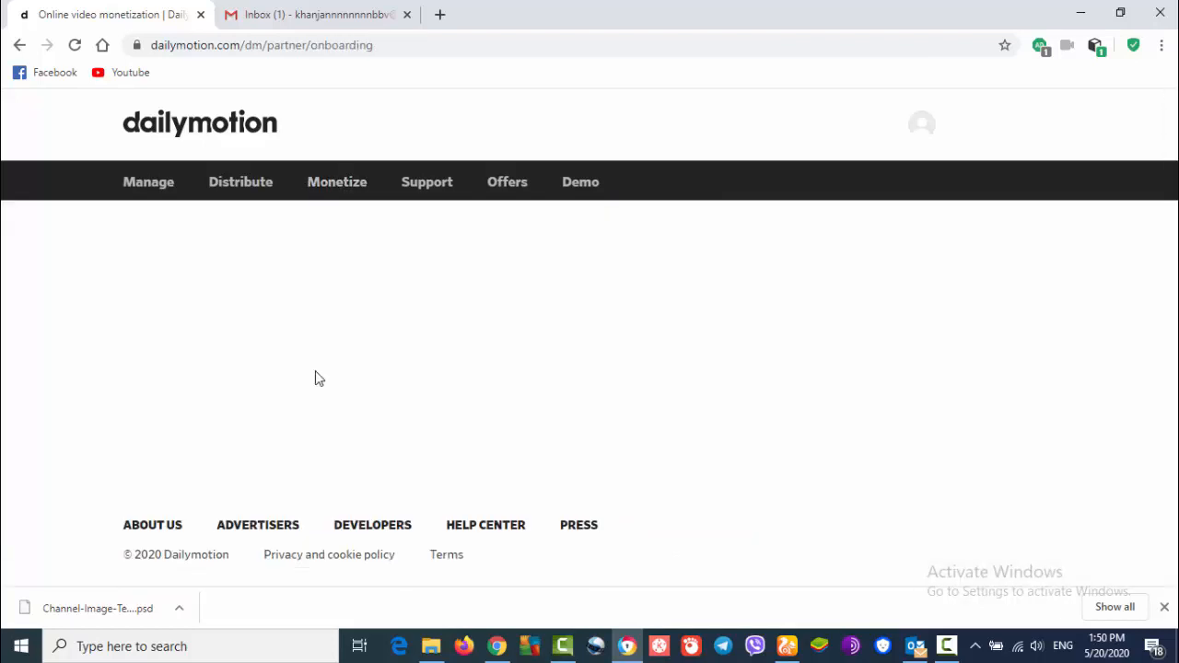
left_click(583, 393)
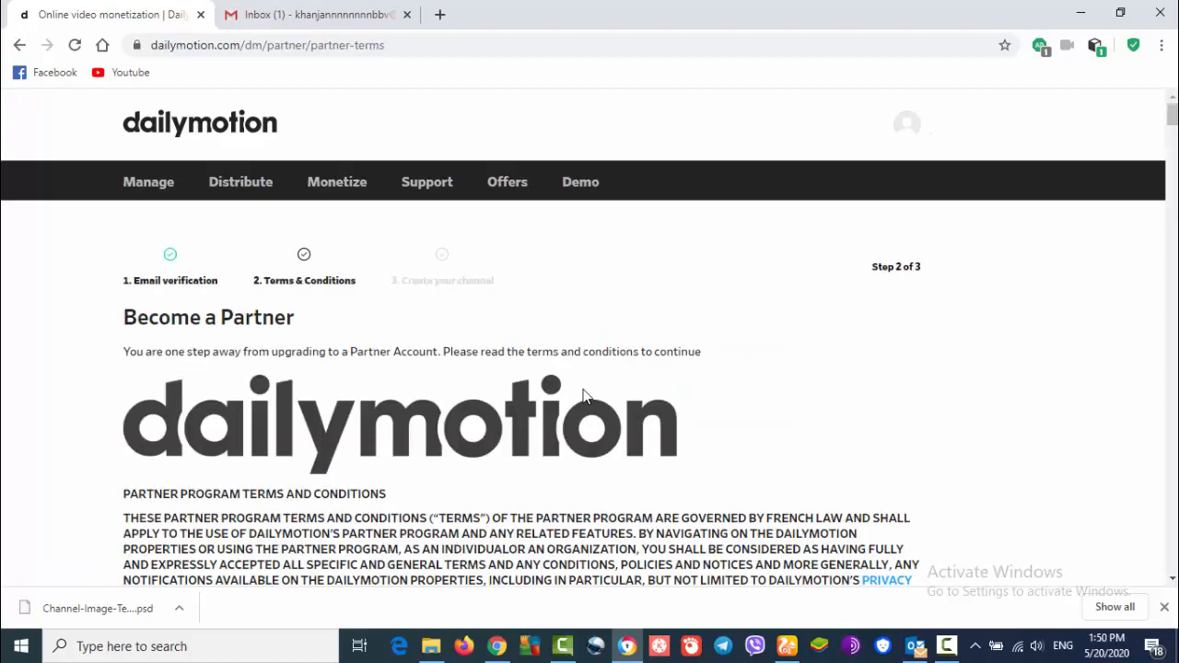
left_click_drag(1173, 120, 1173, 563)
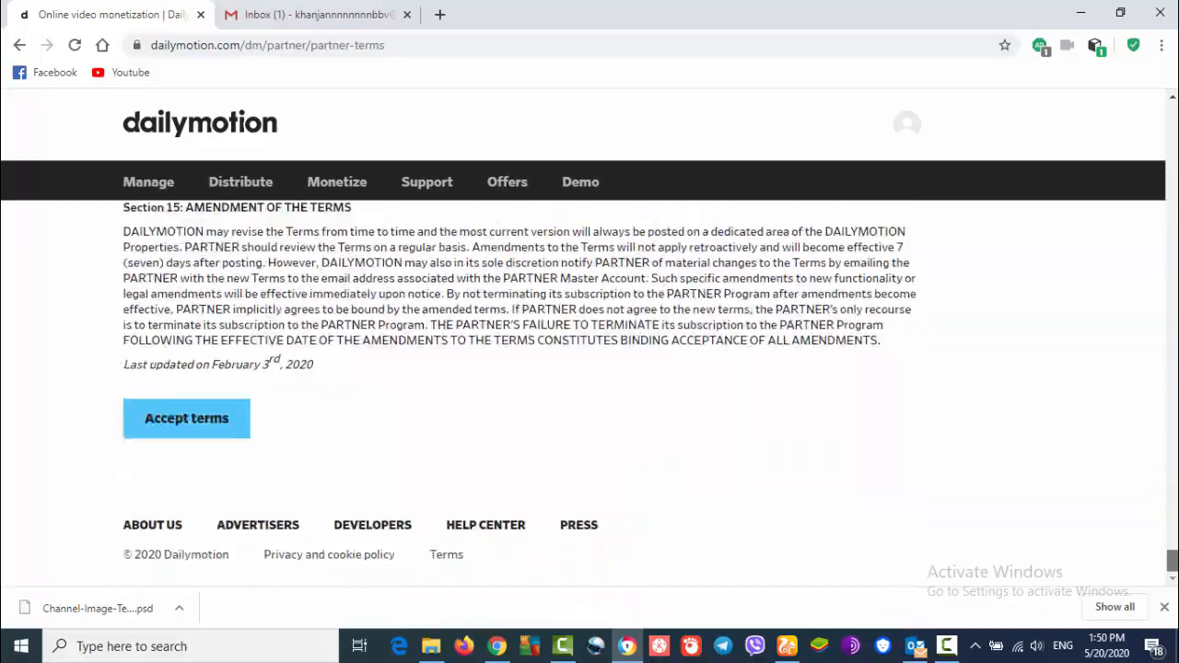
left_click(213, 418)
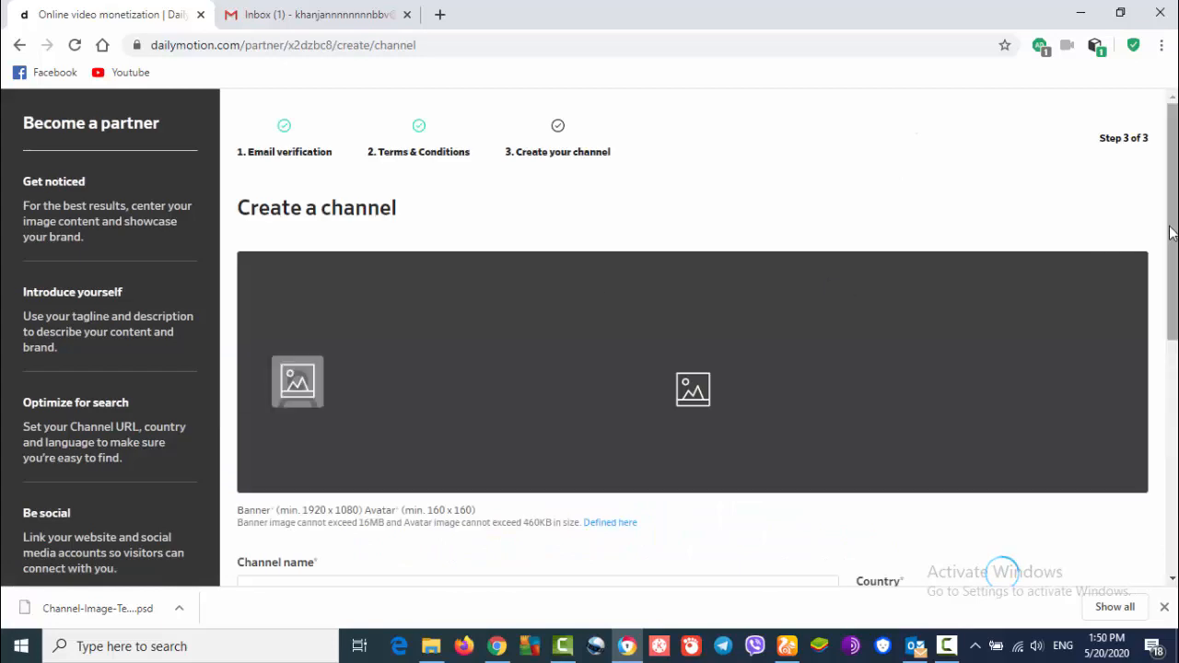
- Upload the Blockbuster image from the Desktop as the channel banner and another Desktop picture as the avatar
scroll(826, 284, "down", 2)
left_click_drag(1174, 266, 1173, 317)
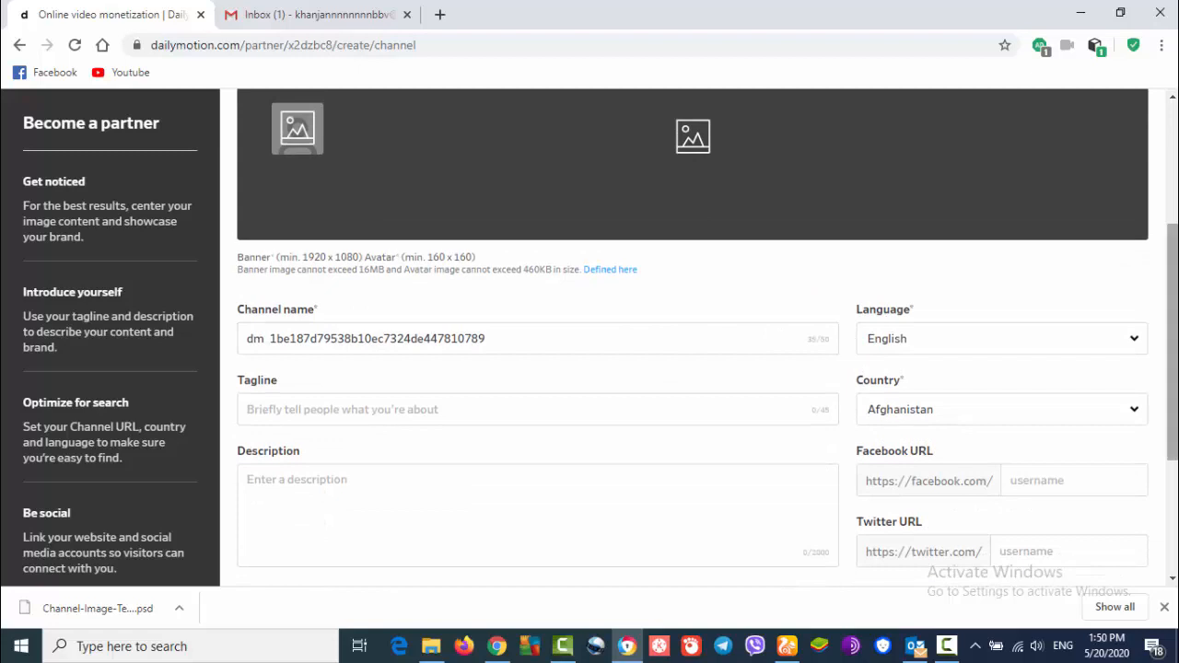
left_click_drag(1175, 264, 1164, 184)
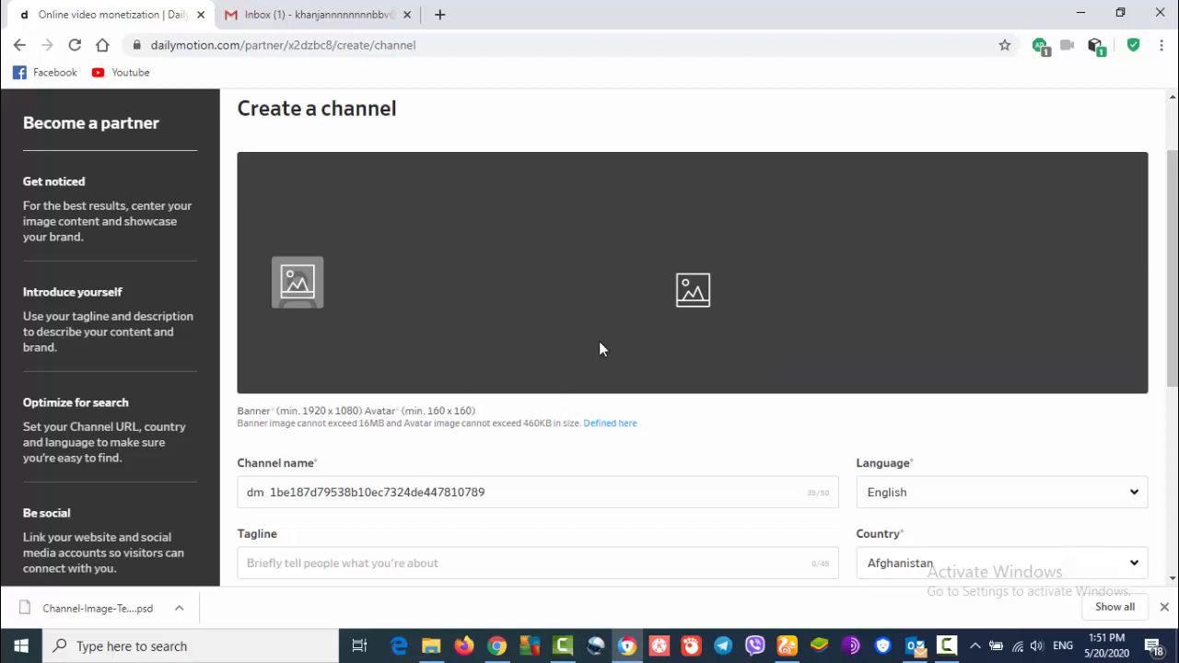
left_click(691, 293)
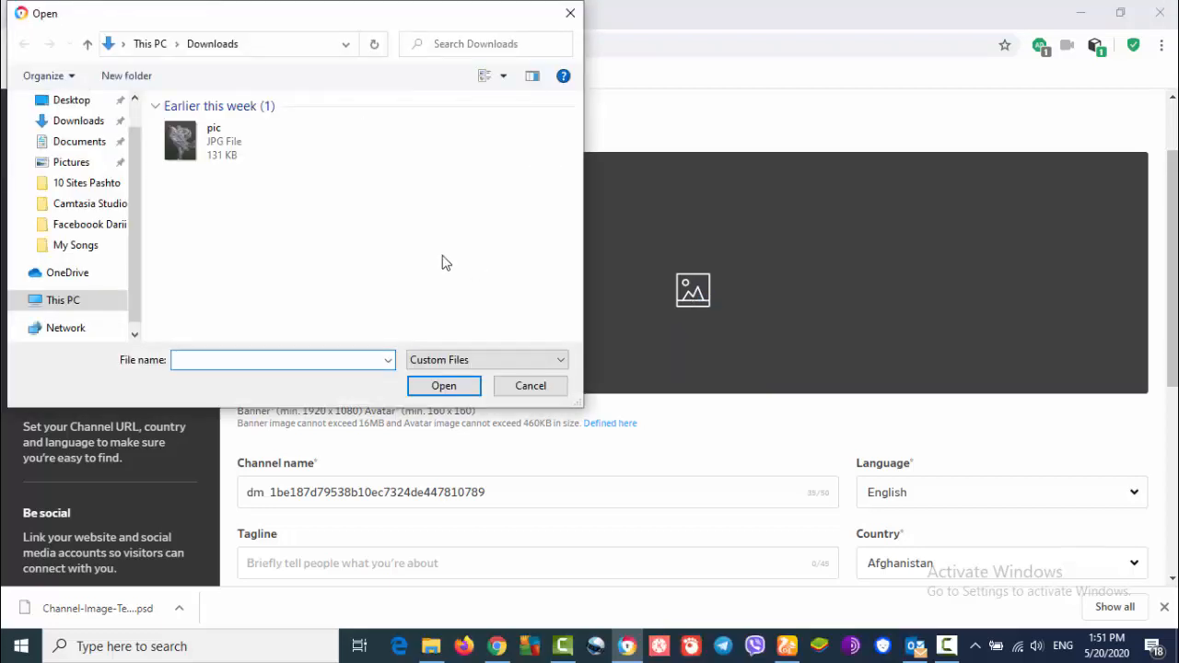
left_click(71, 100)
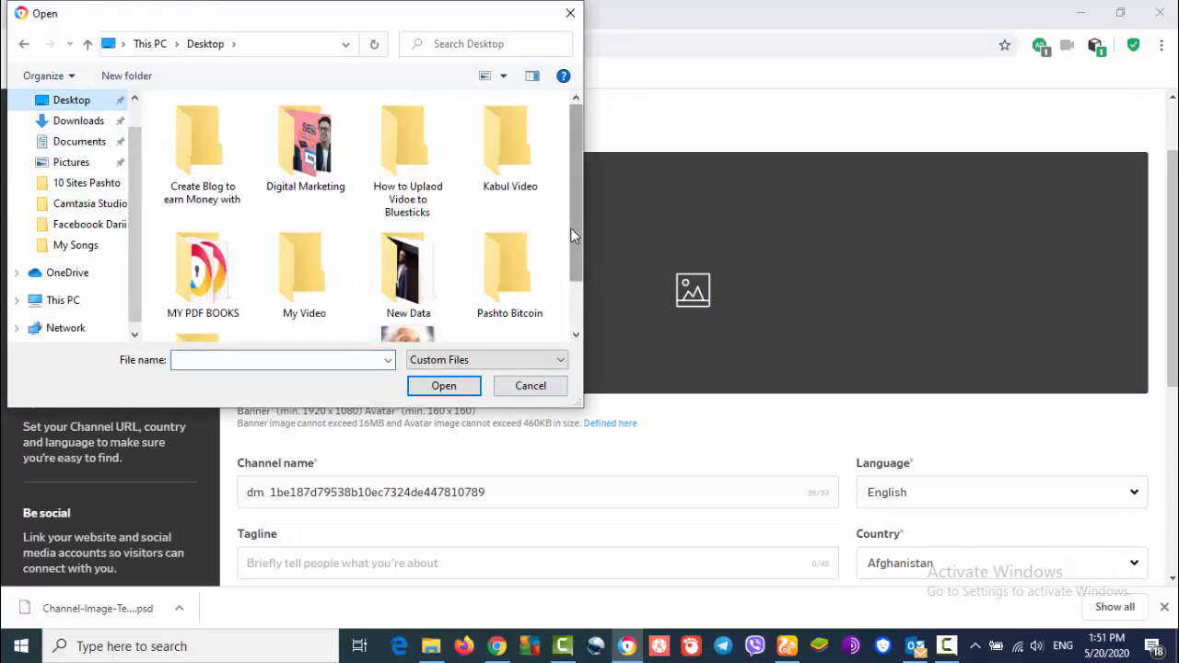
scroll(570, 228, "down", 2)
double_click(293, 330)
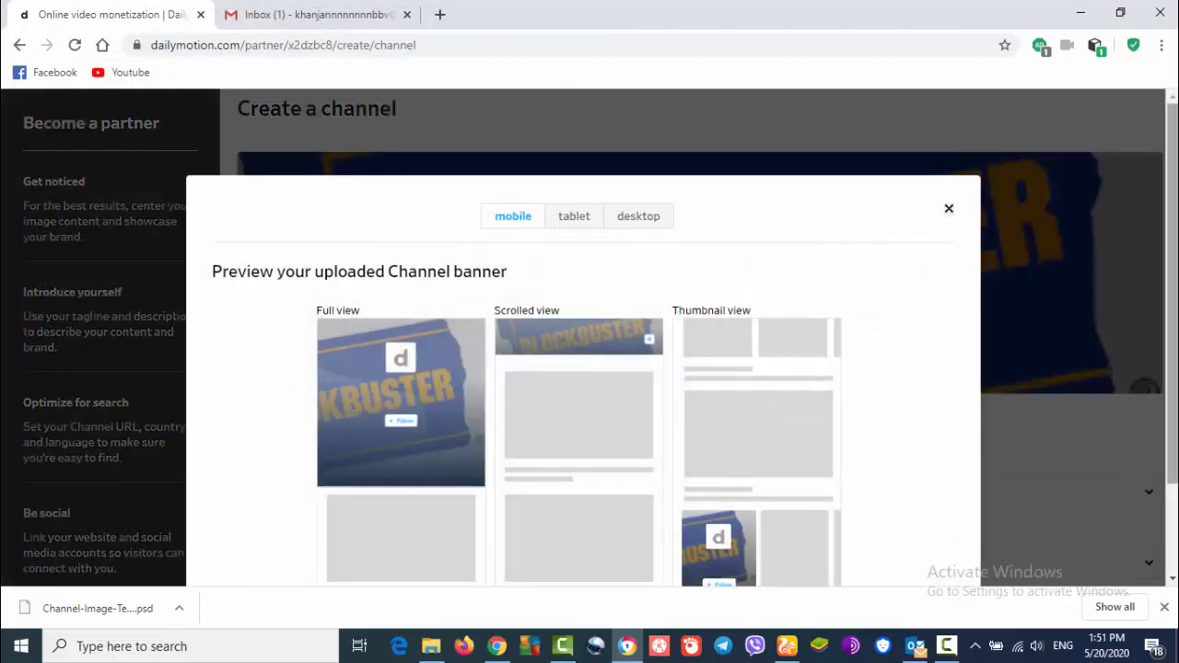
scroll(948, 292, "down", 2)
left_click(937, 537)
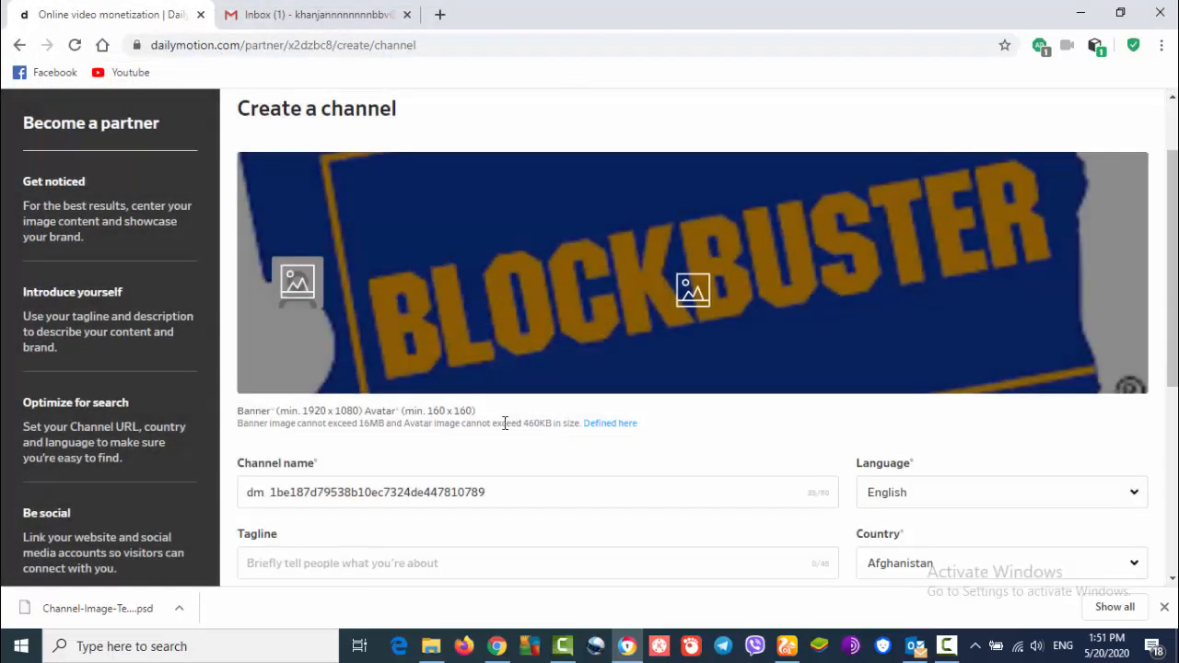
left_click(293, 285)
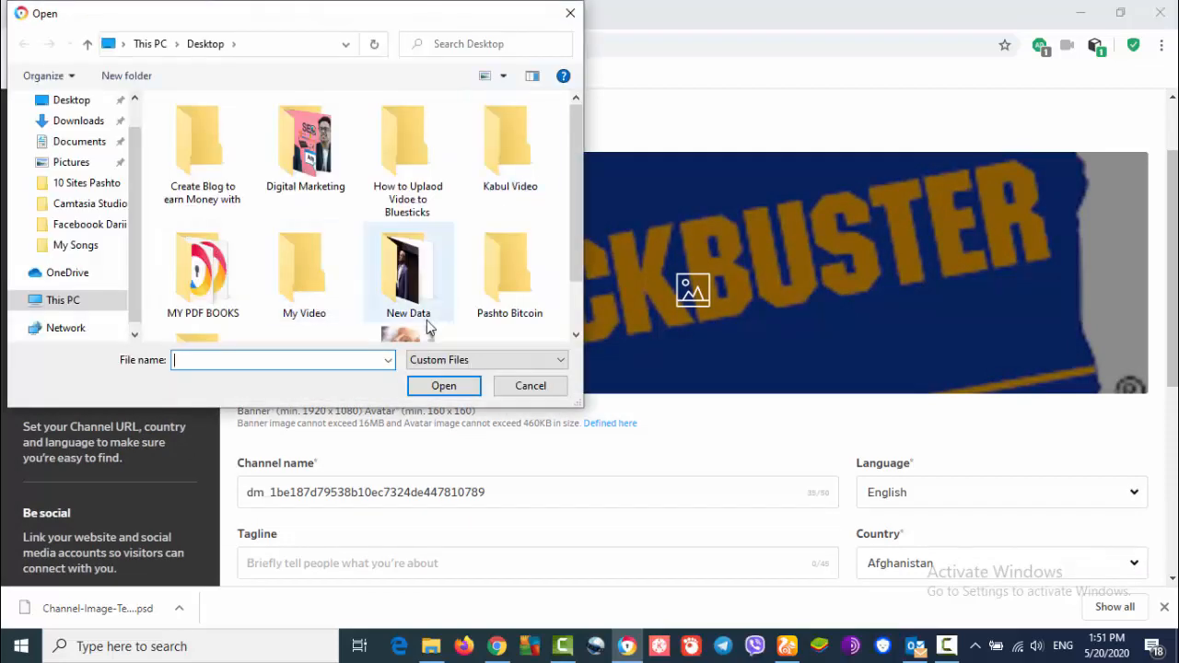
double_click(419, 331)
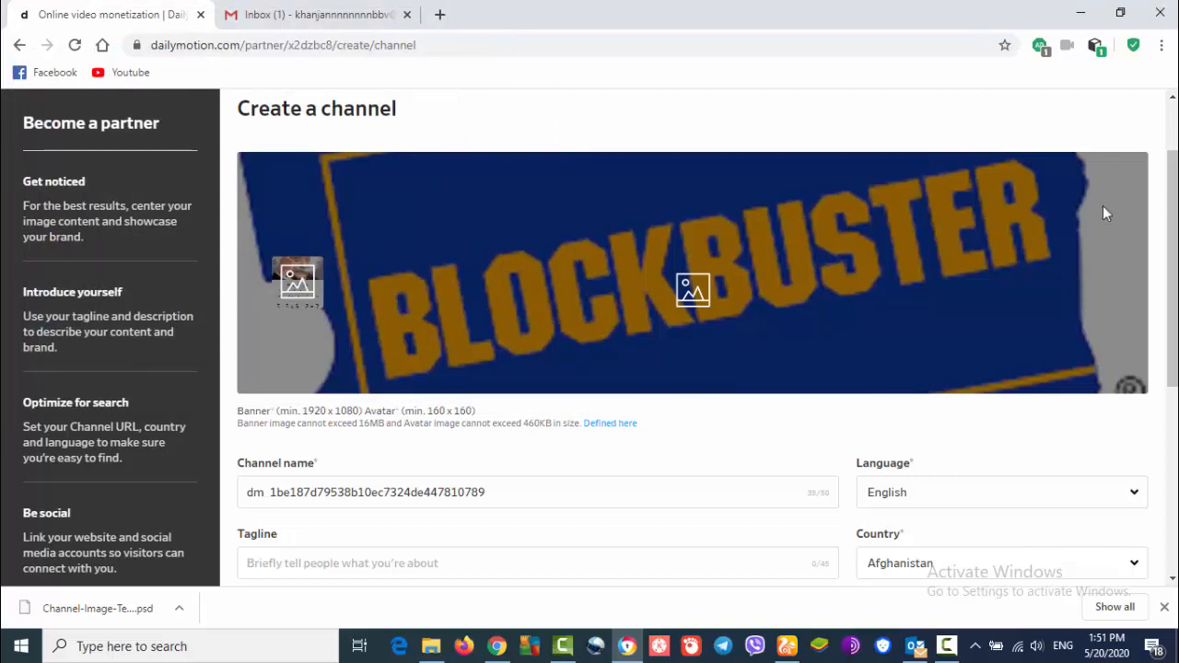
- Replace the default channel name with "Kabul Videos"
scroll(1104, 214, "down", 3)
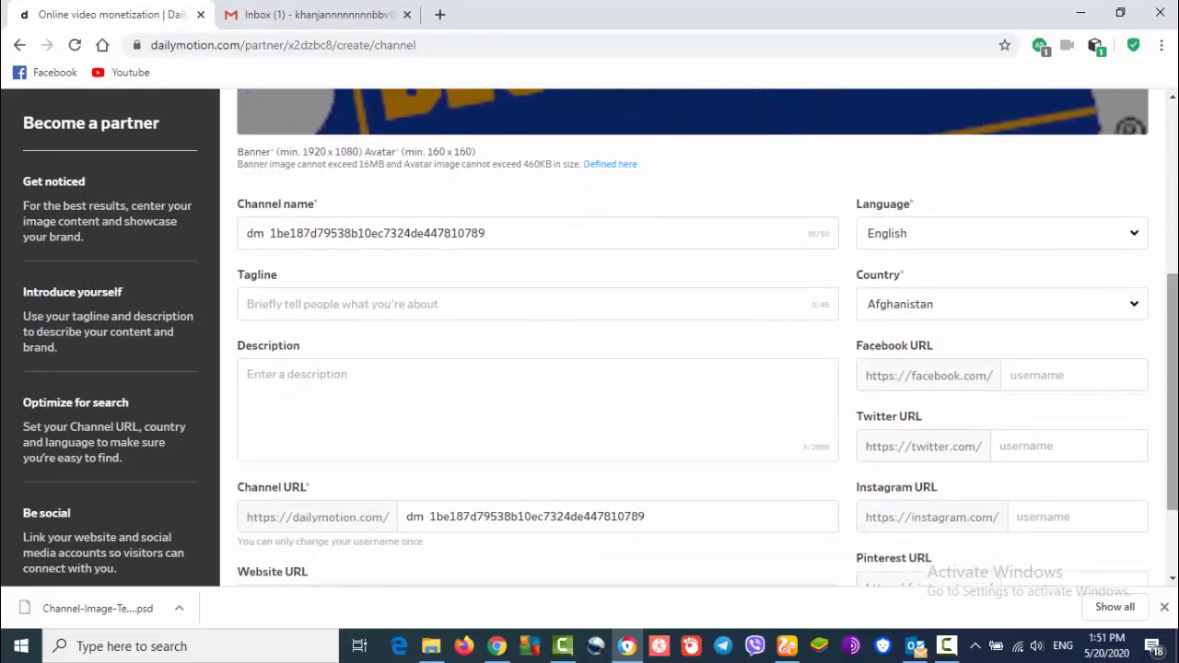
left_click(610, 240)
key("ctrl+a")
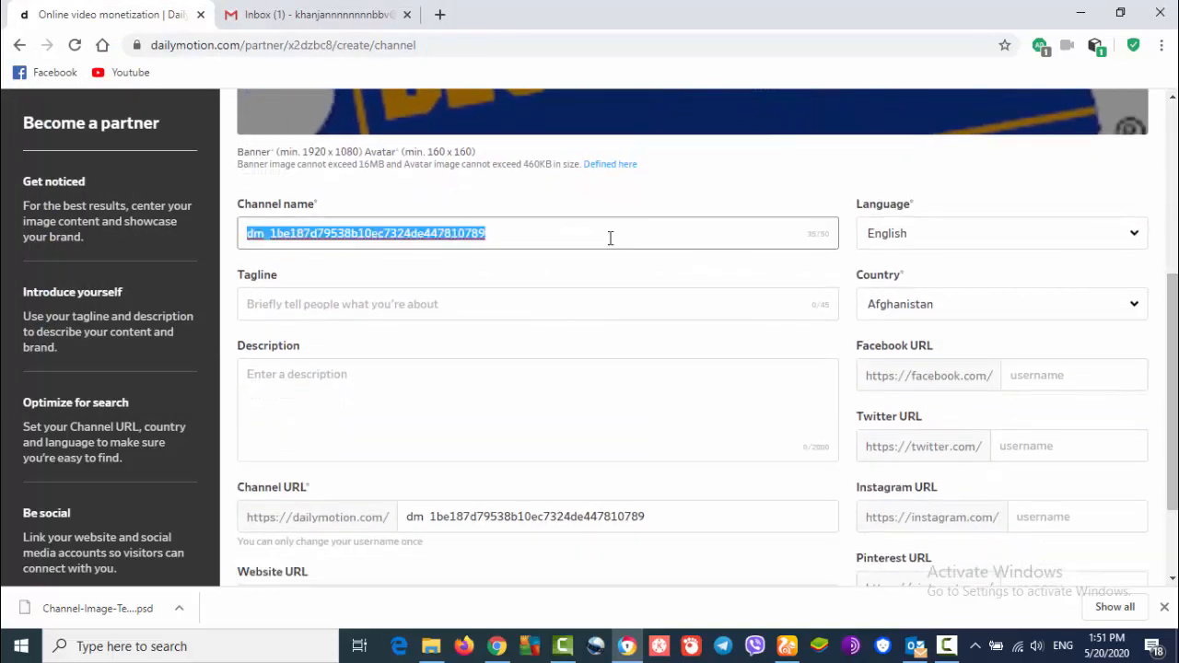
type("Kab")
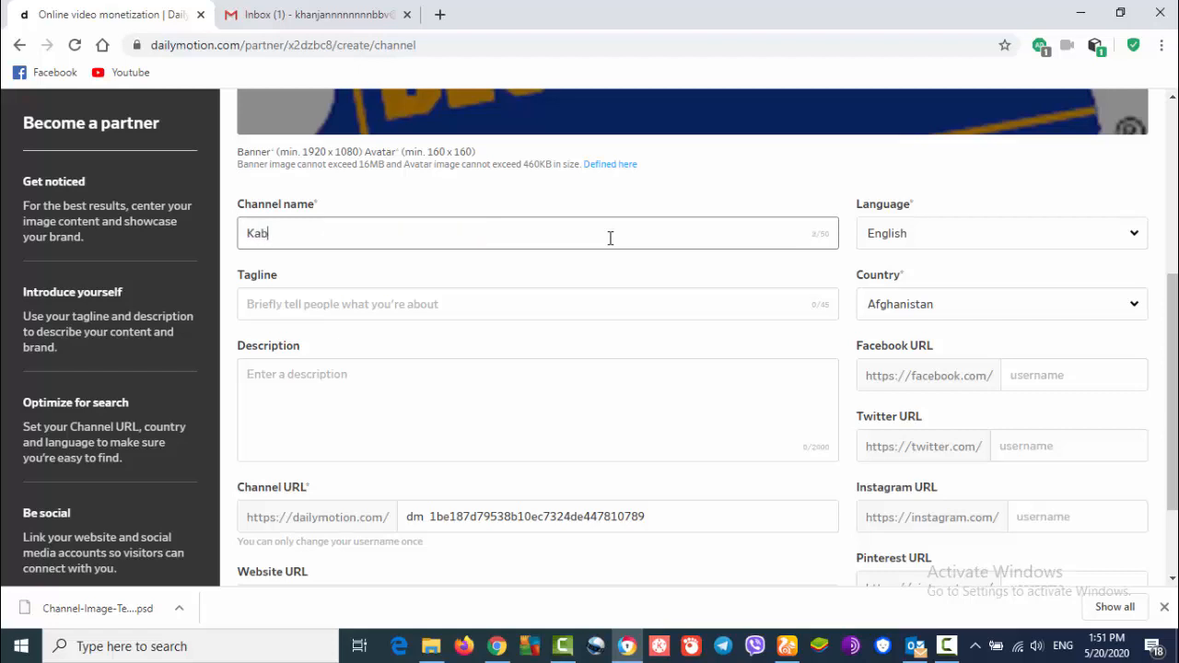
type("ul Video")
key("BackSpace")
key("BackSpace")
type("s")
- Enter "its funny channel" as the channel's tagline
left_click(474, 305)
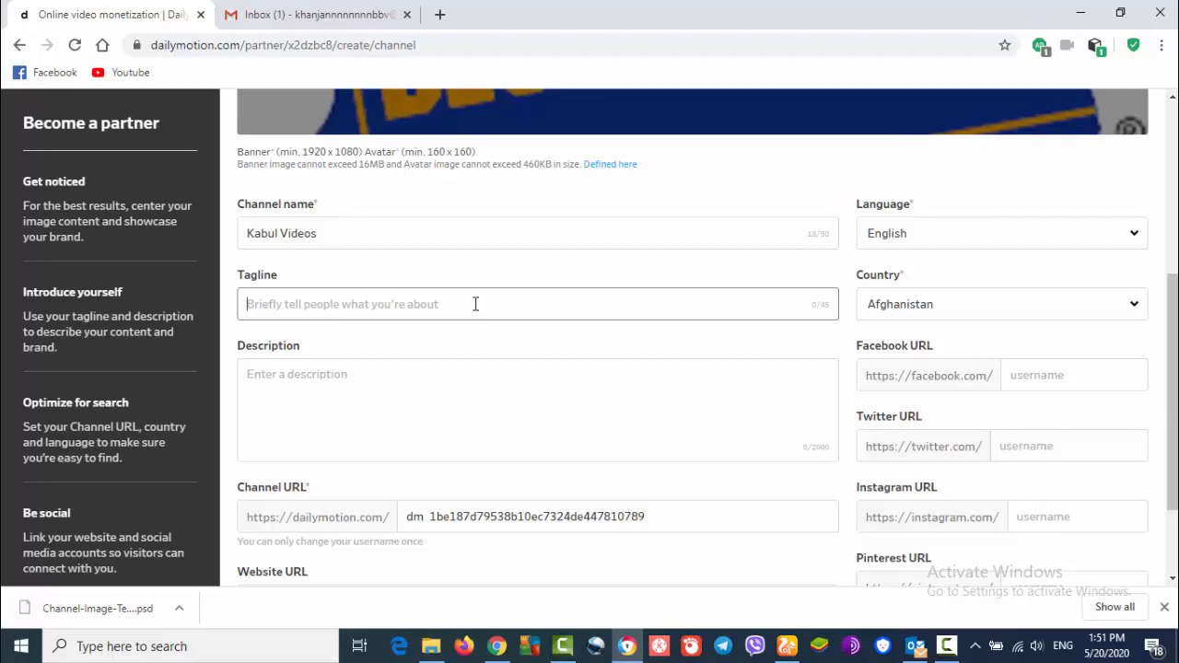
type("its fun")
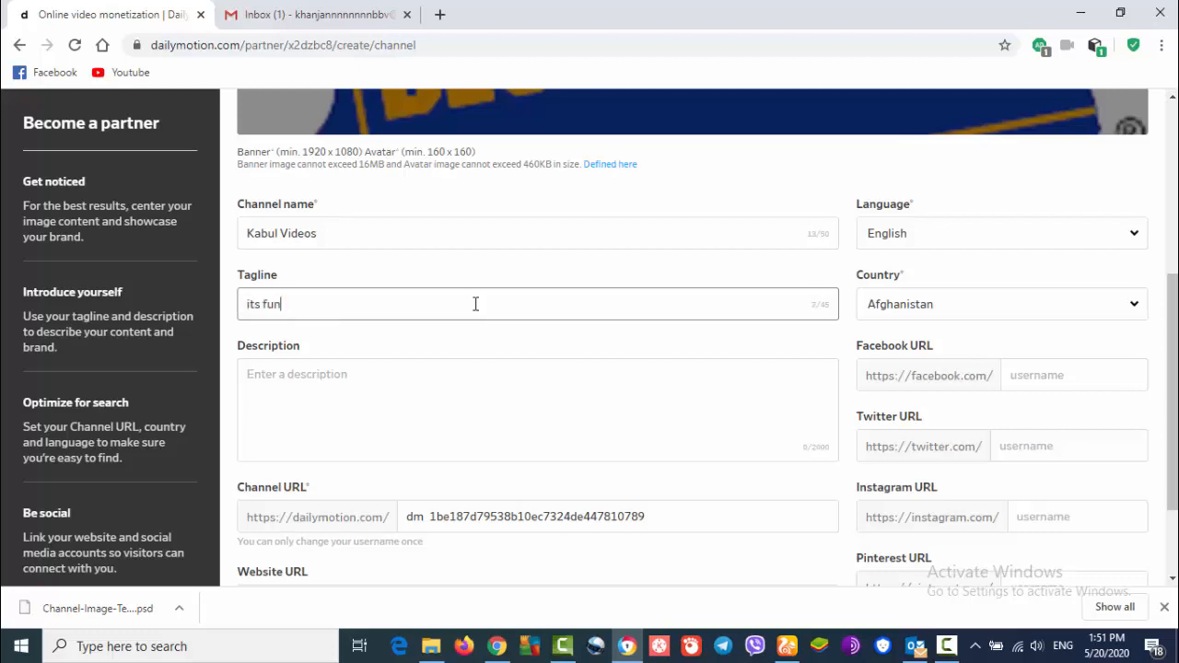
type("ny cahnne")
key("BackSpace")
type("nel")
- Enter the channel description "This is a channel in which you would find very funny videos from all over the world"
left_click(463, 373)
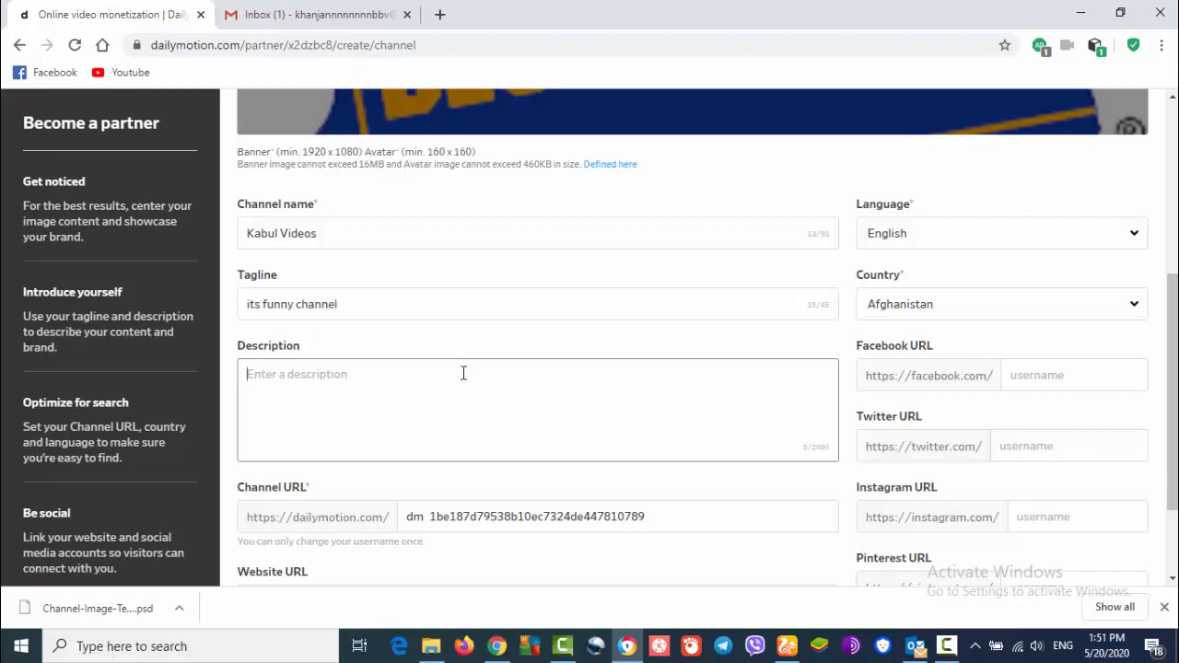
type("This is a ch")
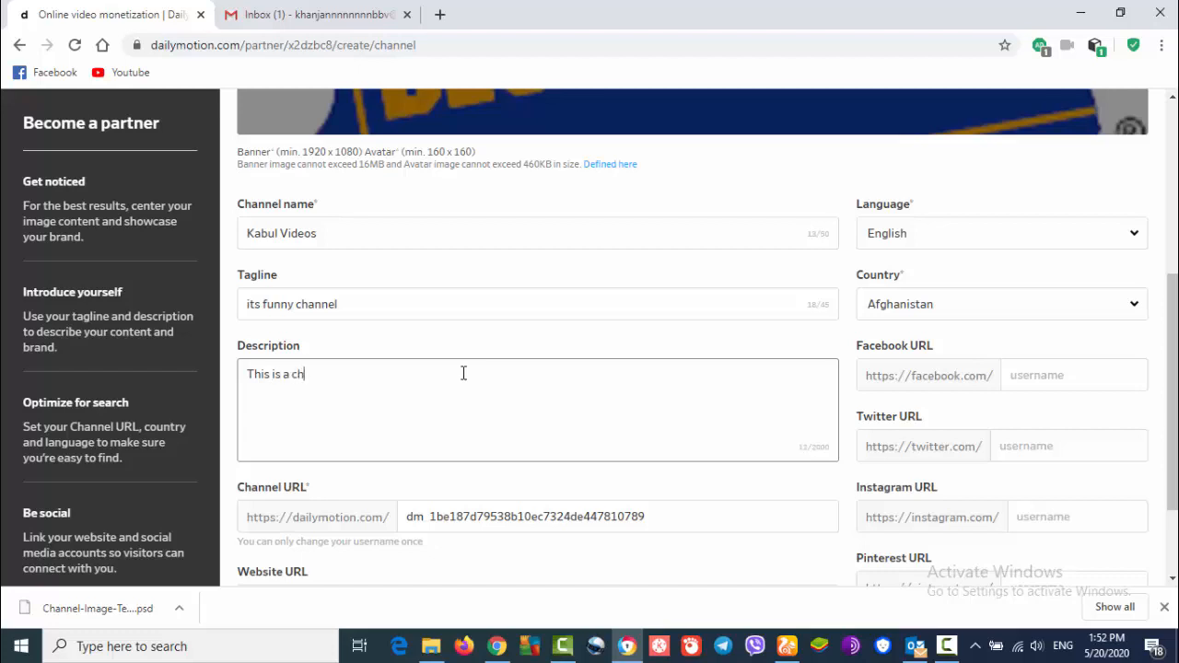
type("an")
type("nea")
key("BackSpace")
key("BackSpace")
key("BackSpace")
key("BackSpace")
key("BackSpace")
key("BackSpace")
key("BackSpace")
key("BackSpace")
type("annel in whihc")
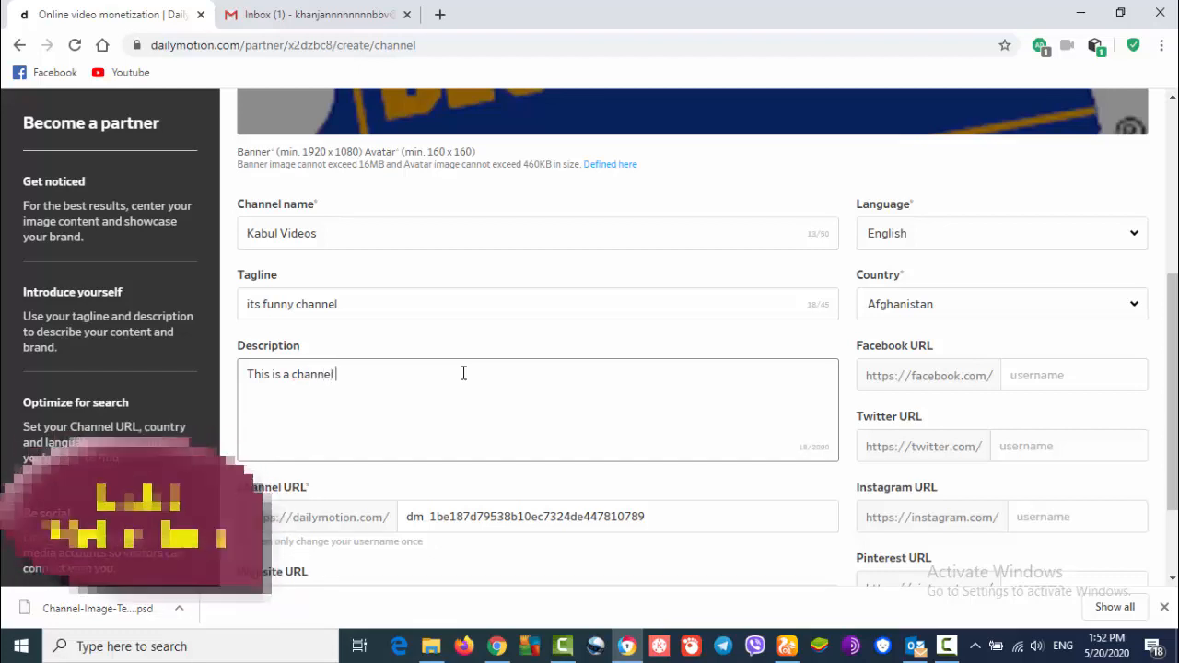
key("BackSpace")
key("BackSpace")
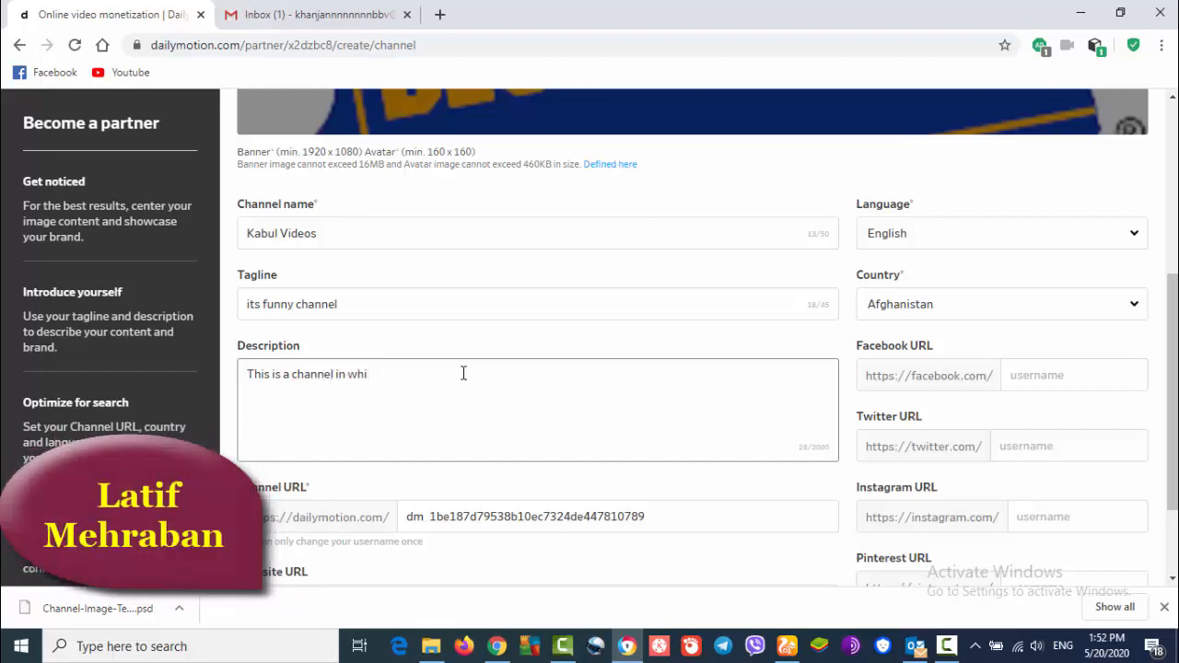
type("chn")
key("BackSpace")
type("you would find very funny videos")
key("BackSpace")
key("BackSpace")
key("BackSpace")
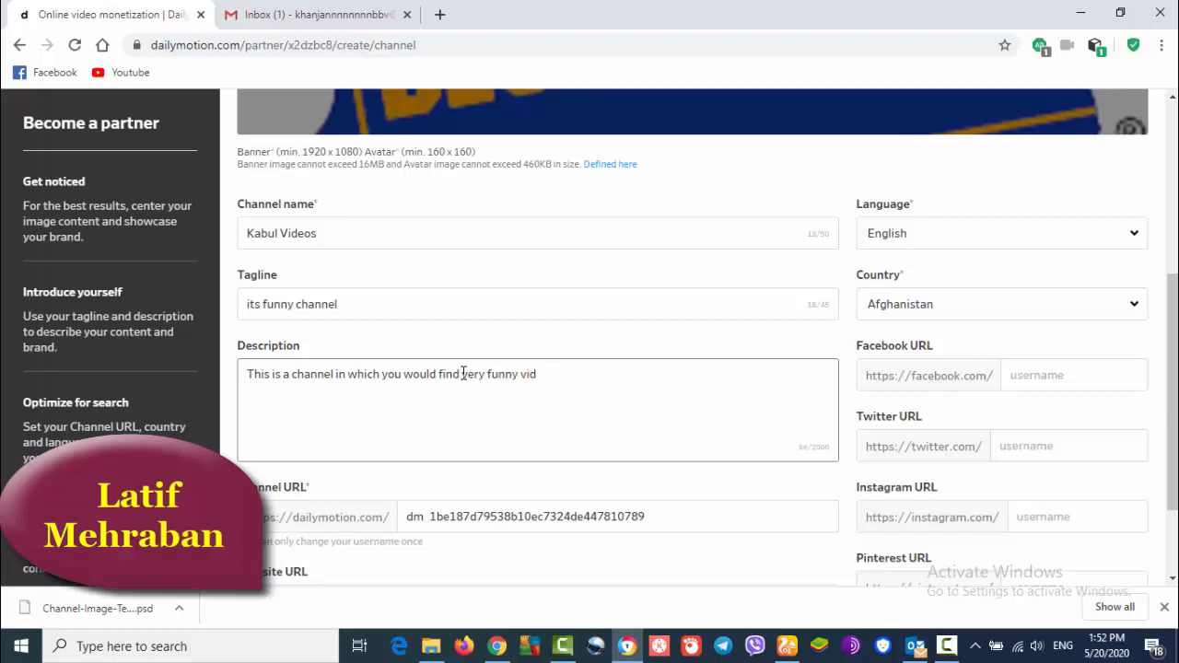
type("eos from all over the w")
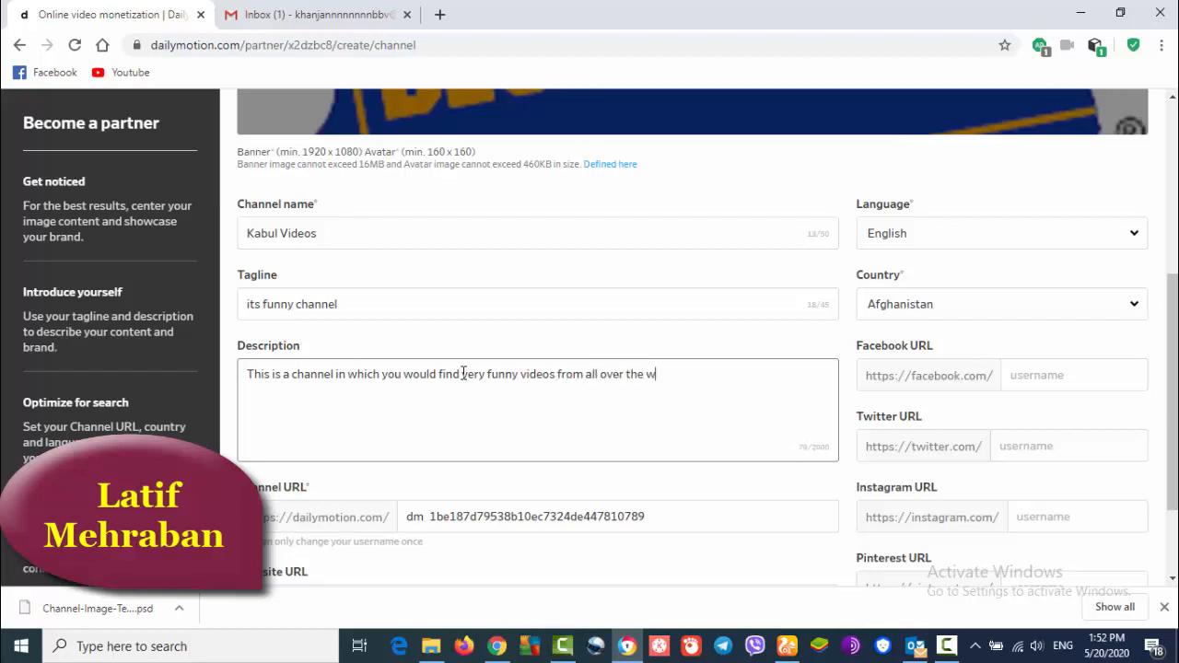
type("orld")
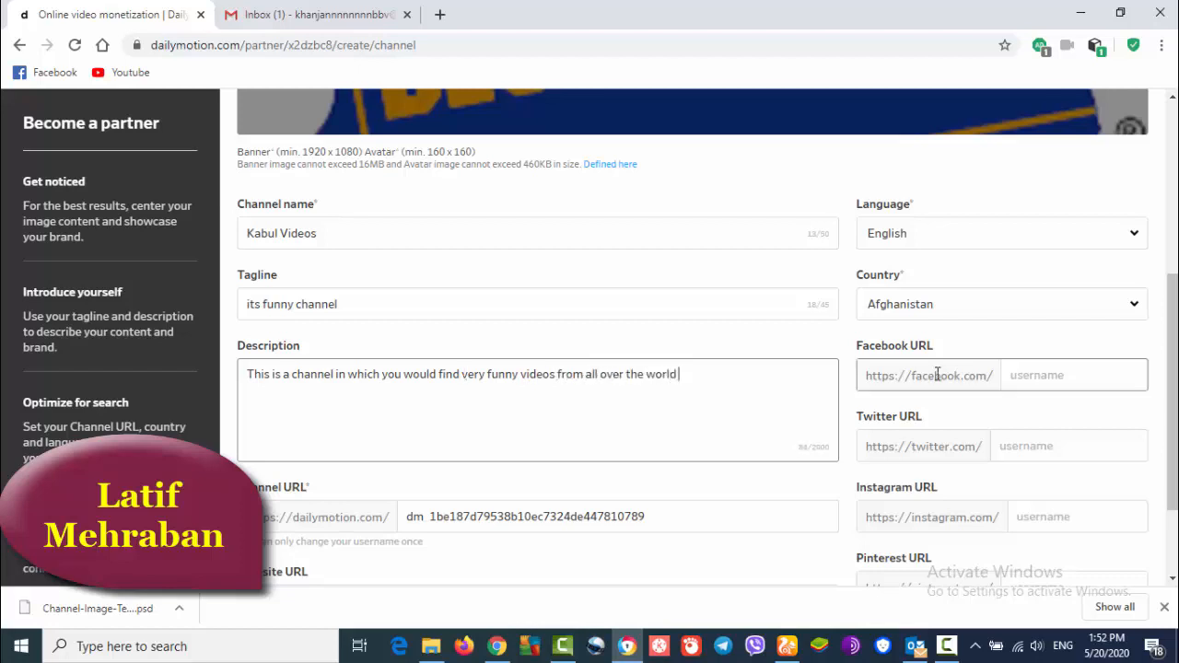
- Copy the Facebook page's address from the other open browser and paste it as the channel's Facebook URL
scroll(1171, 368, "down", 1)
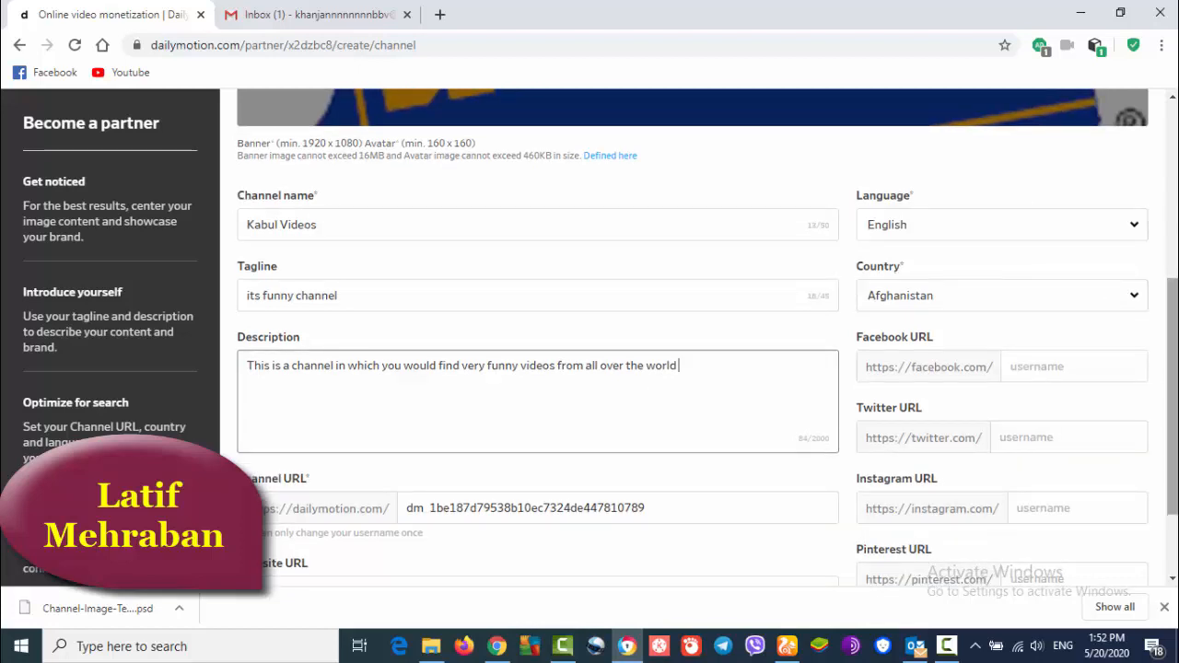
scroll(1174, 348, "down", 2)
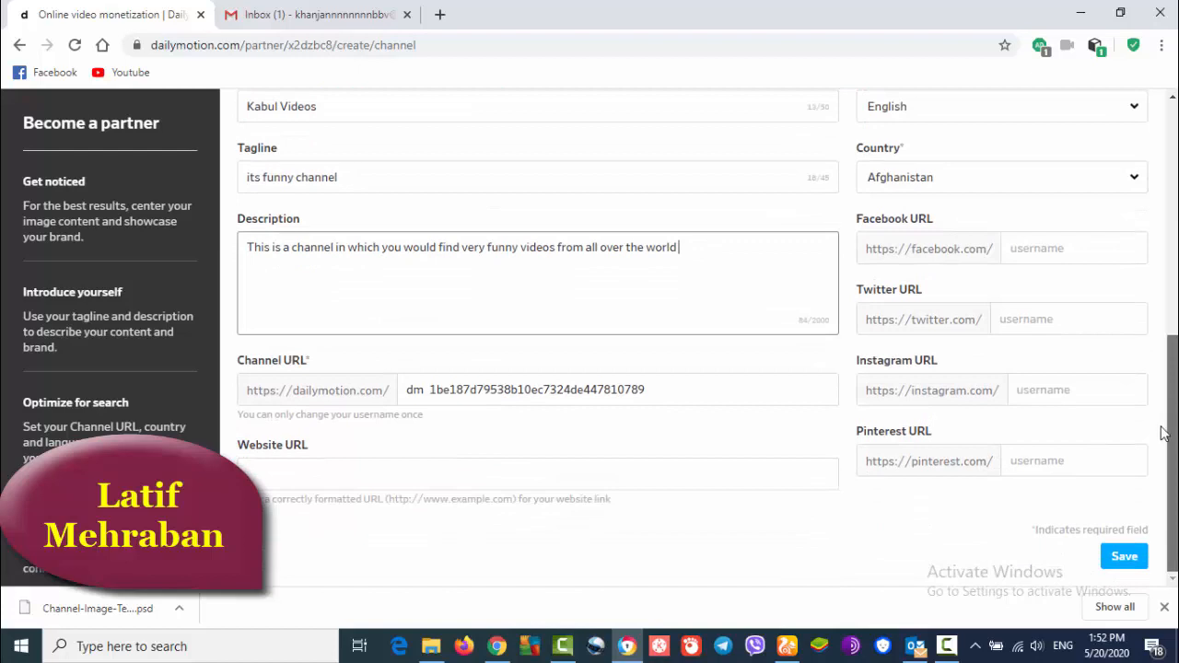
left_click(1027, 251)
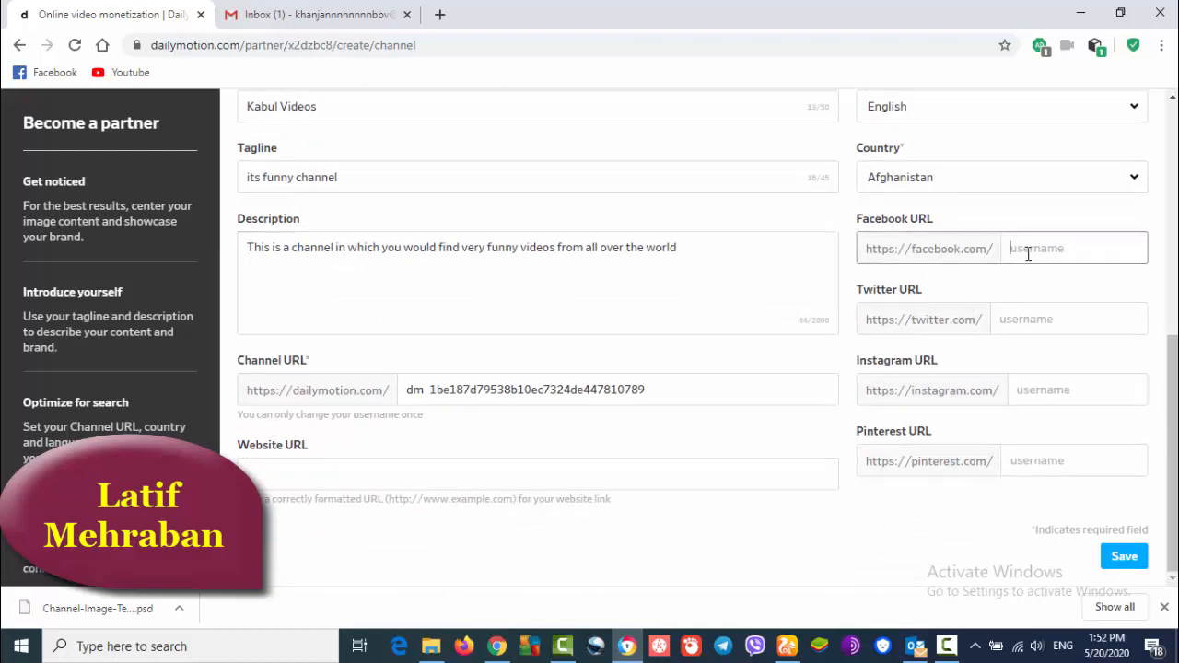
left_click(786, 646)
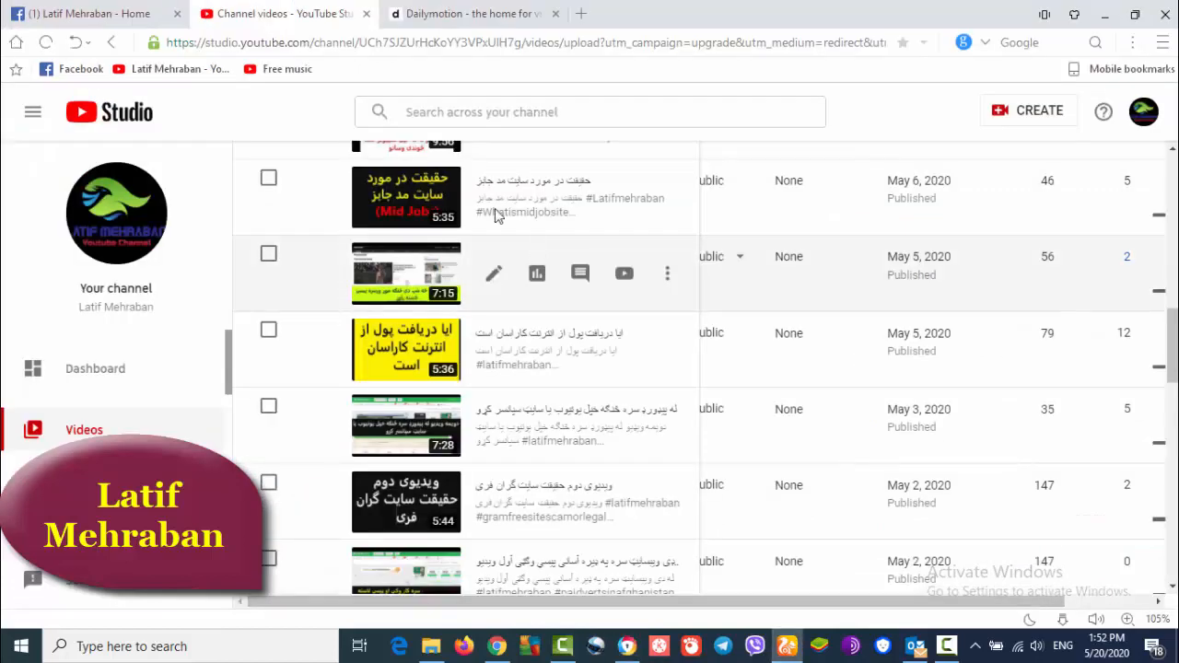
left_click(138, 12)
left_click(365, 46)
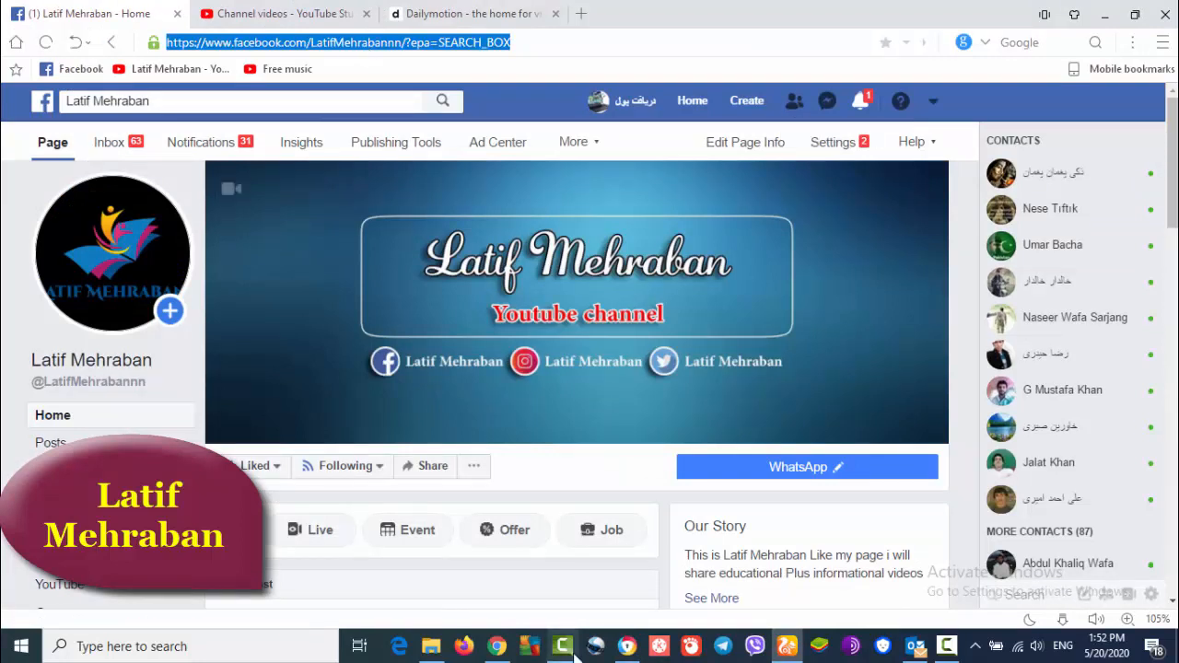
left_click(630, 648)
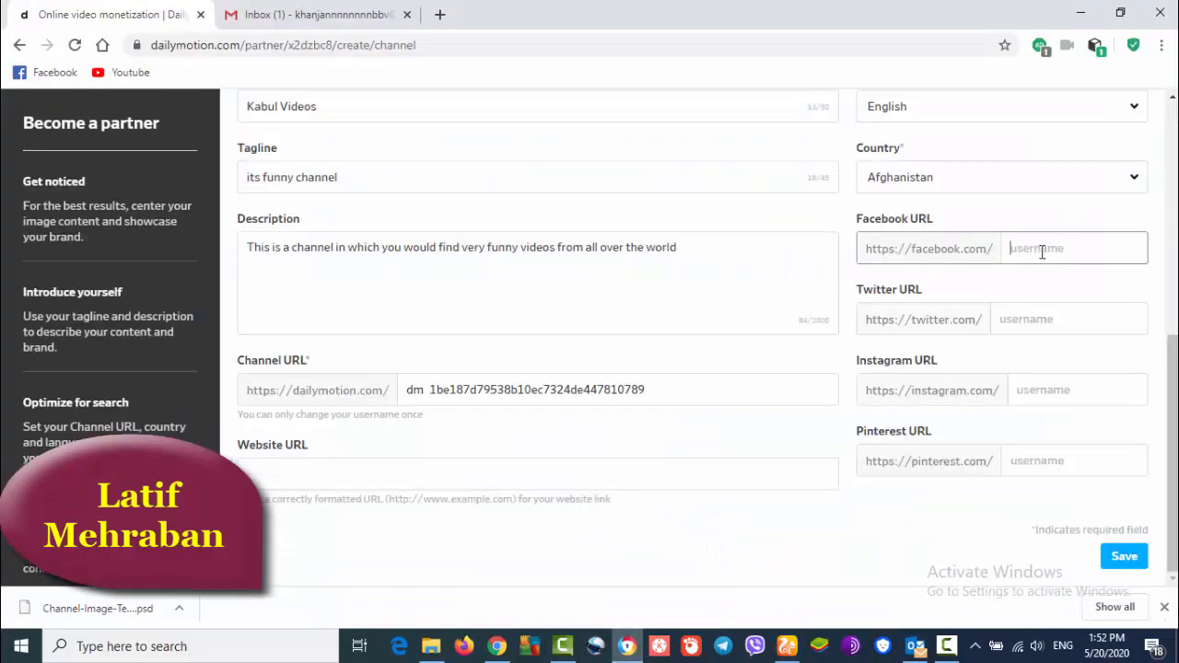
key("ctrl+v")
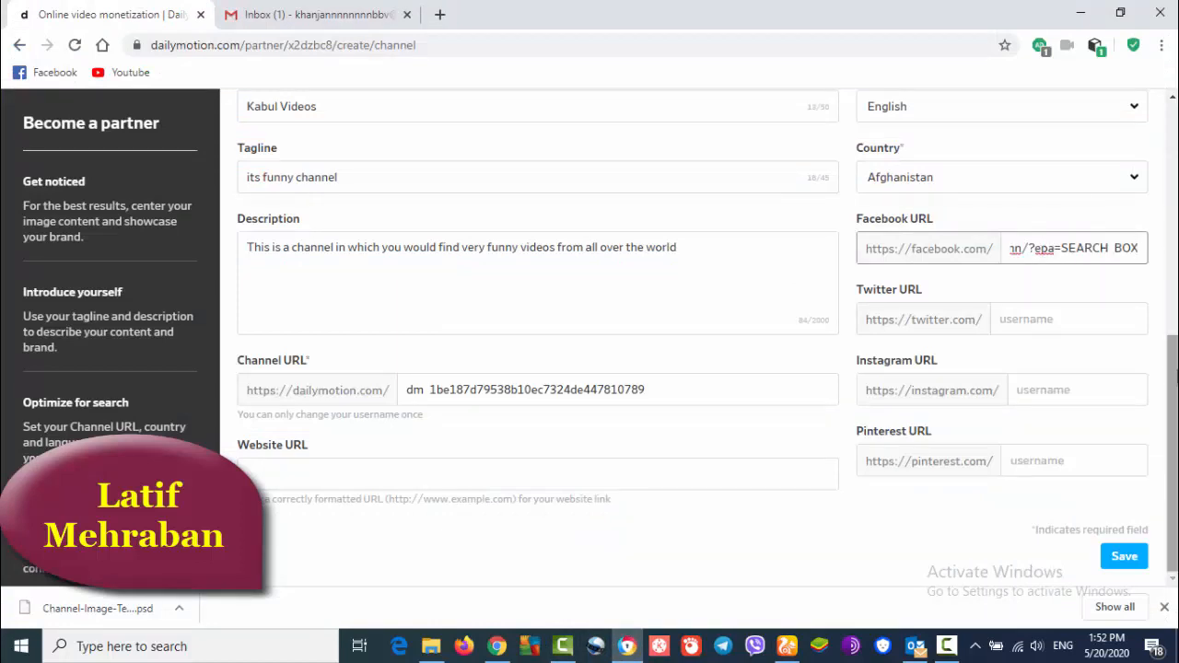
scroll(1171, 433, "up", 4)
scroll(1172, 433, "down", 4)
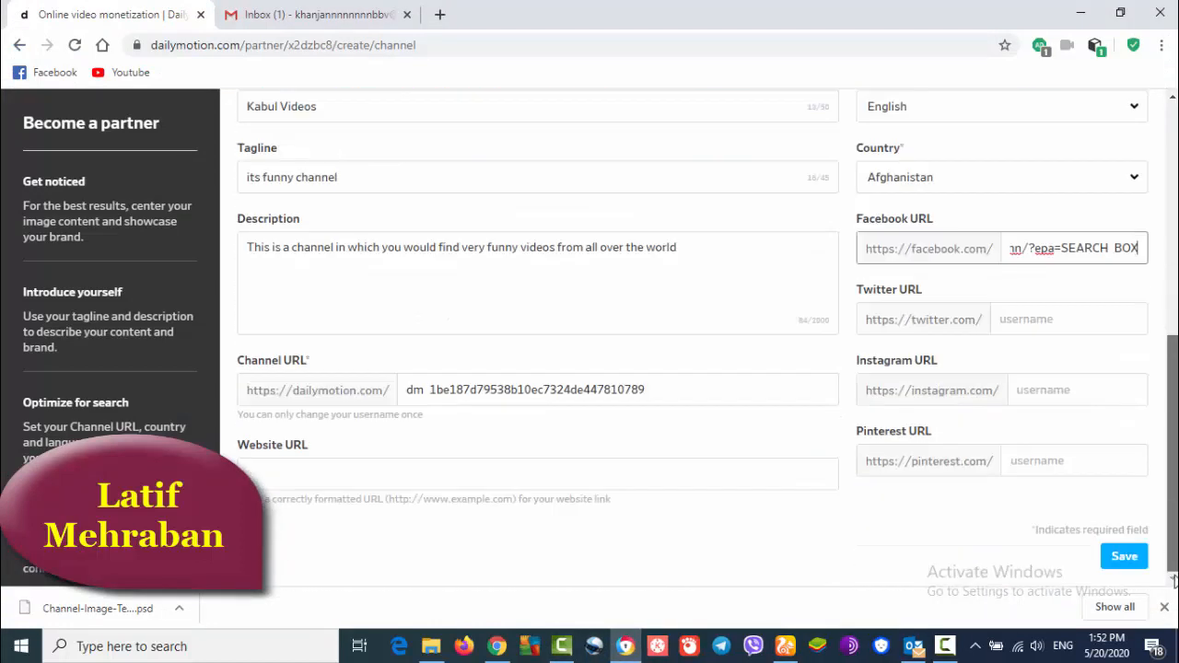
- Save the new channel's details to finish creating the partner channel
left_click(1125, 554)
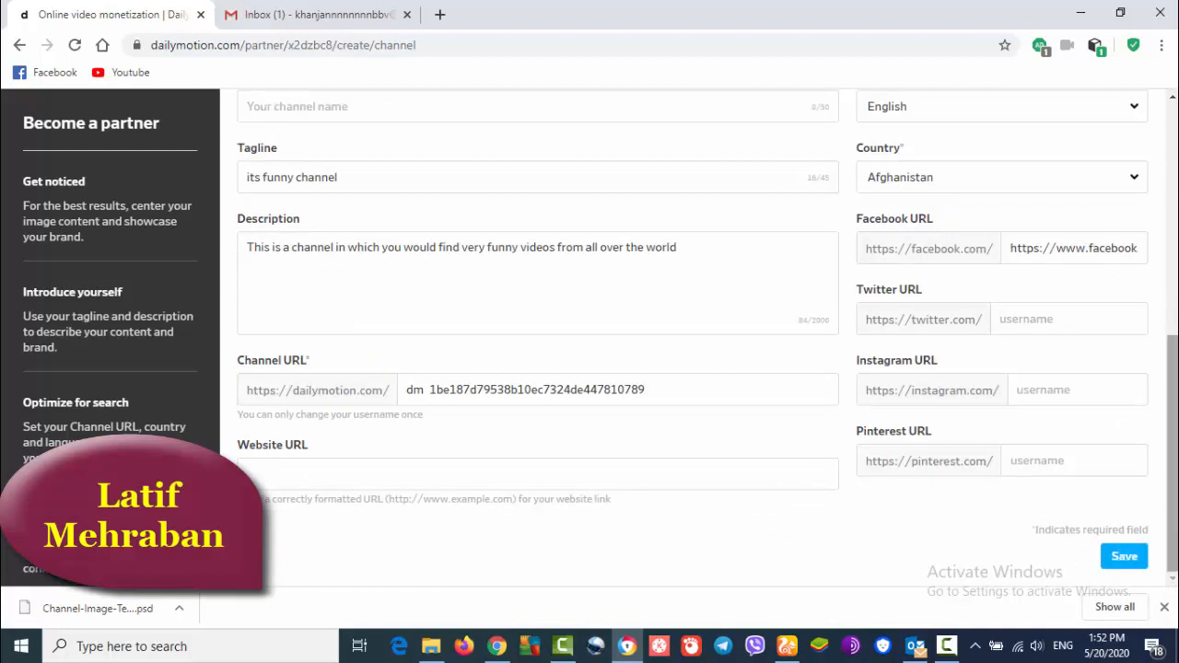
left_click_drag(1174, 490, 1175, 291)
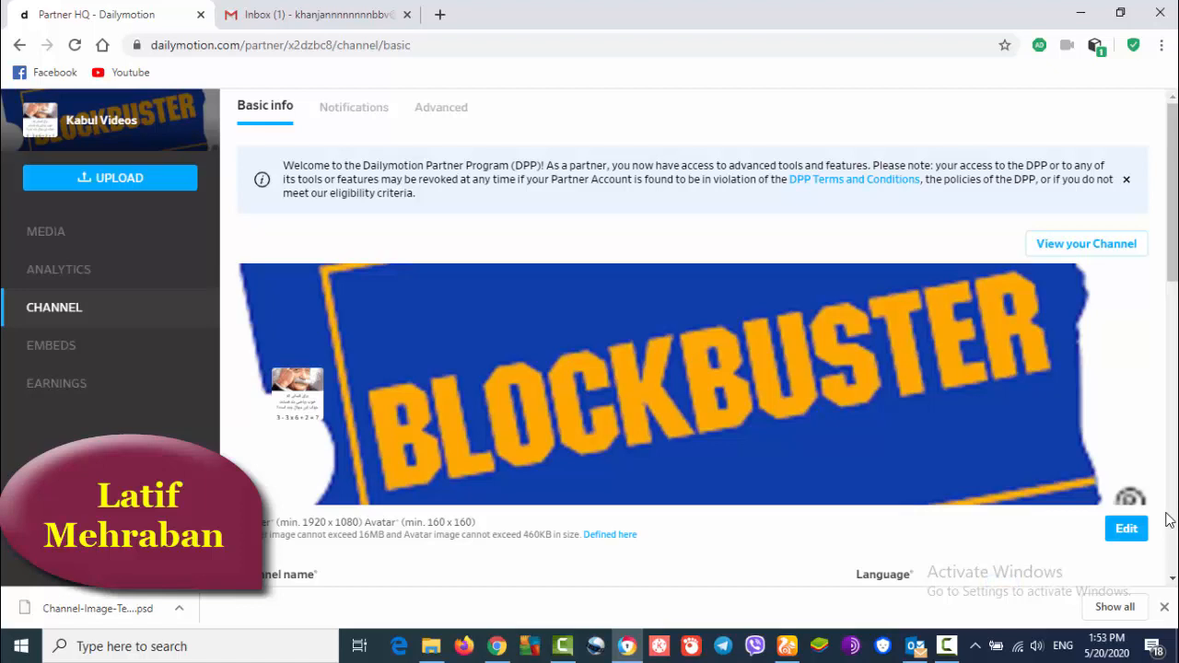
- Upload the video file 759324985 from the Downloads folder to the channel
left_click(133, 182)
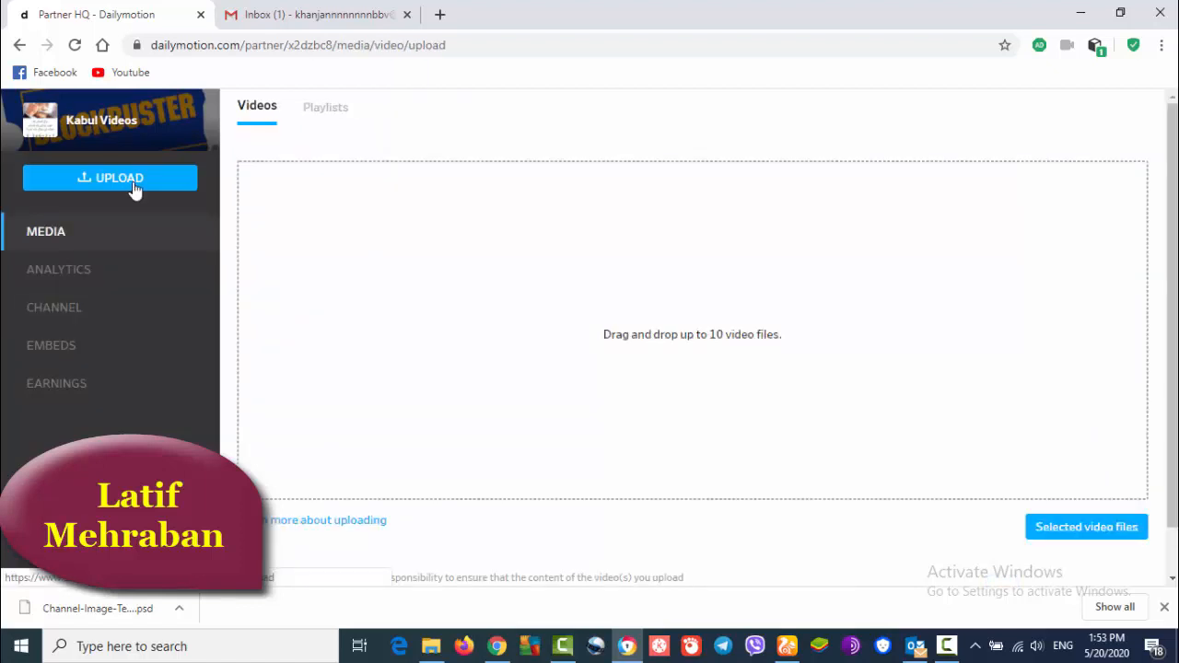
left_click(1059, 527)
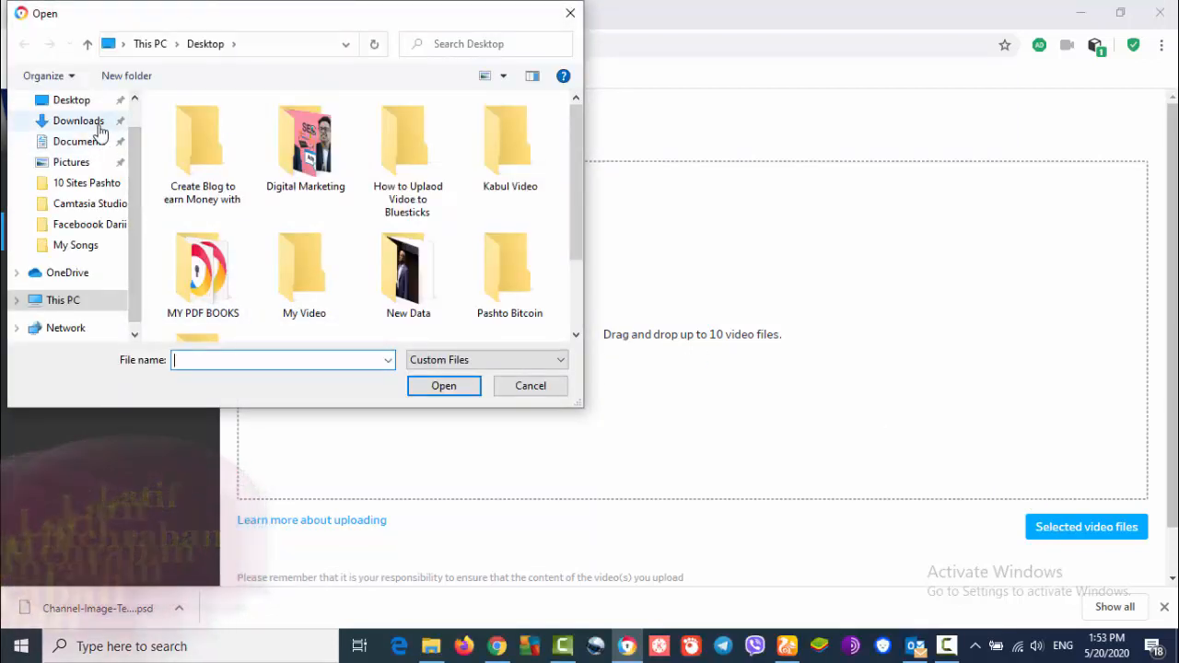
left_click(92, 121)
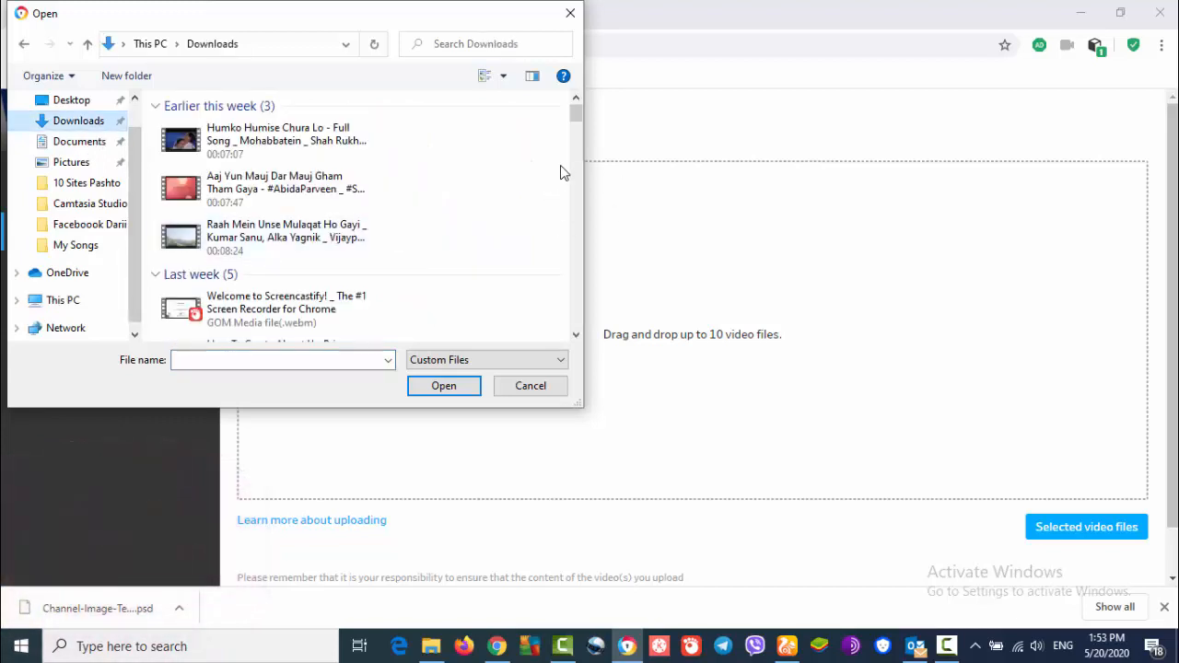
left_click_drag(578, 115, 578, 125)
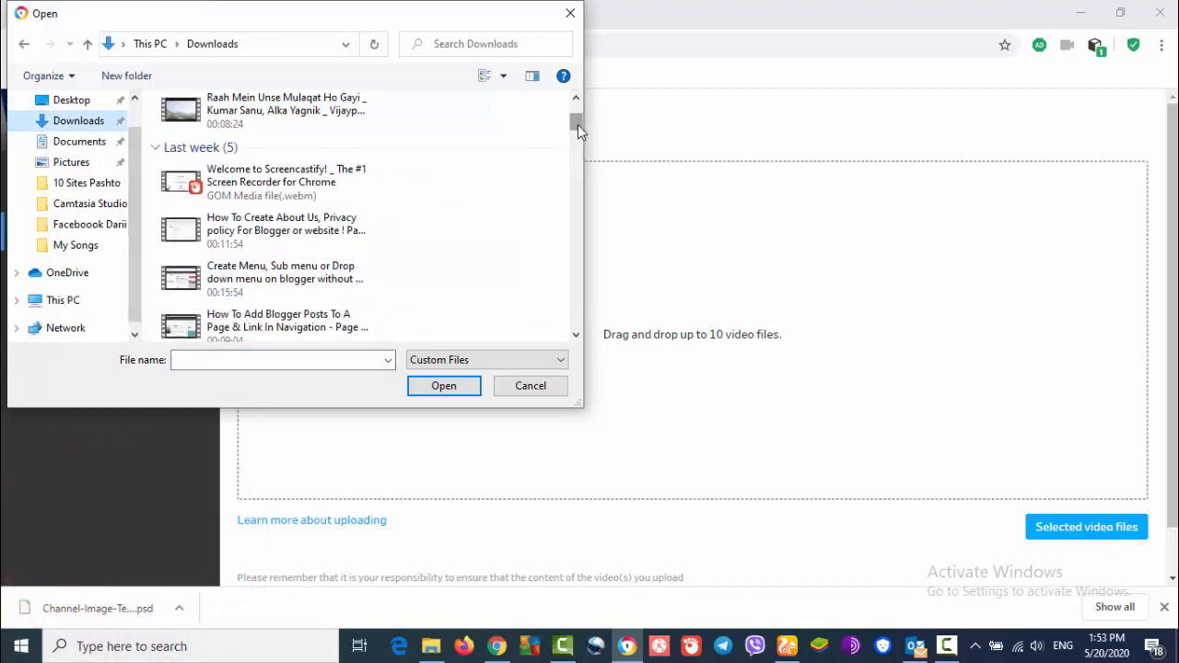
left_click(576, 335)
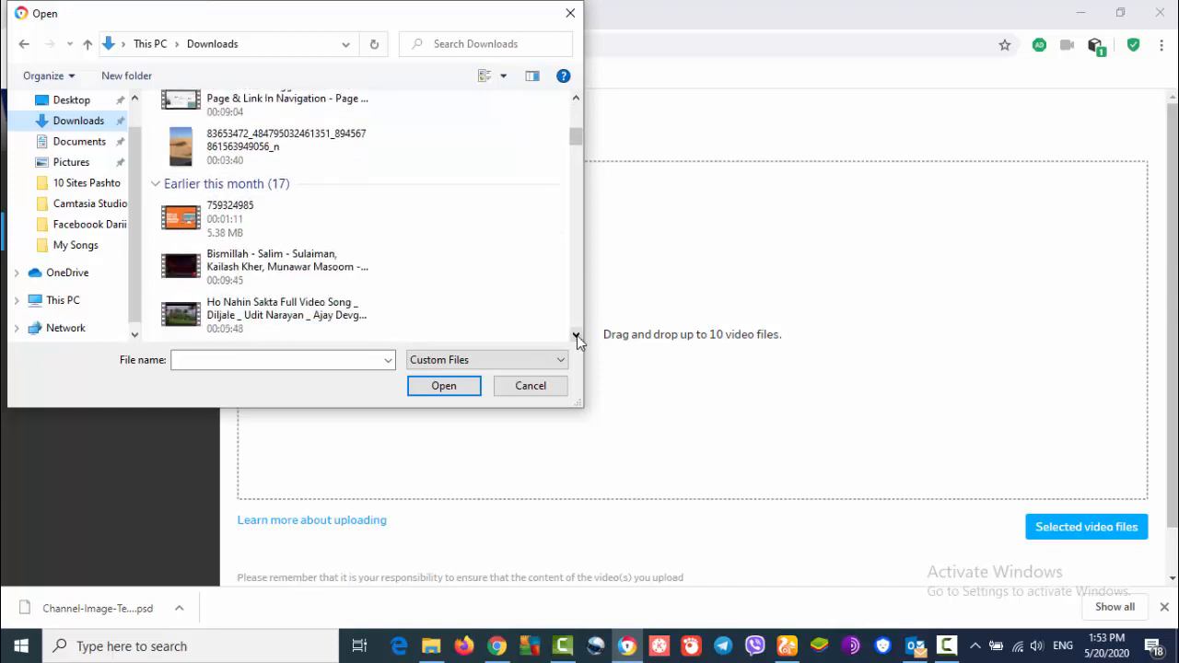
double_click(281, 221)
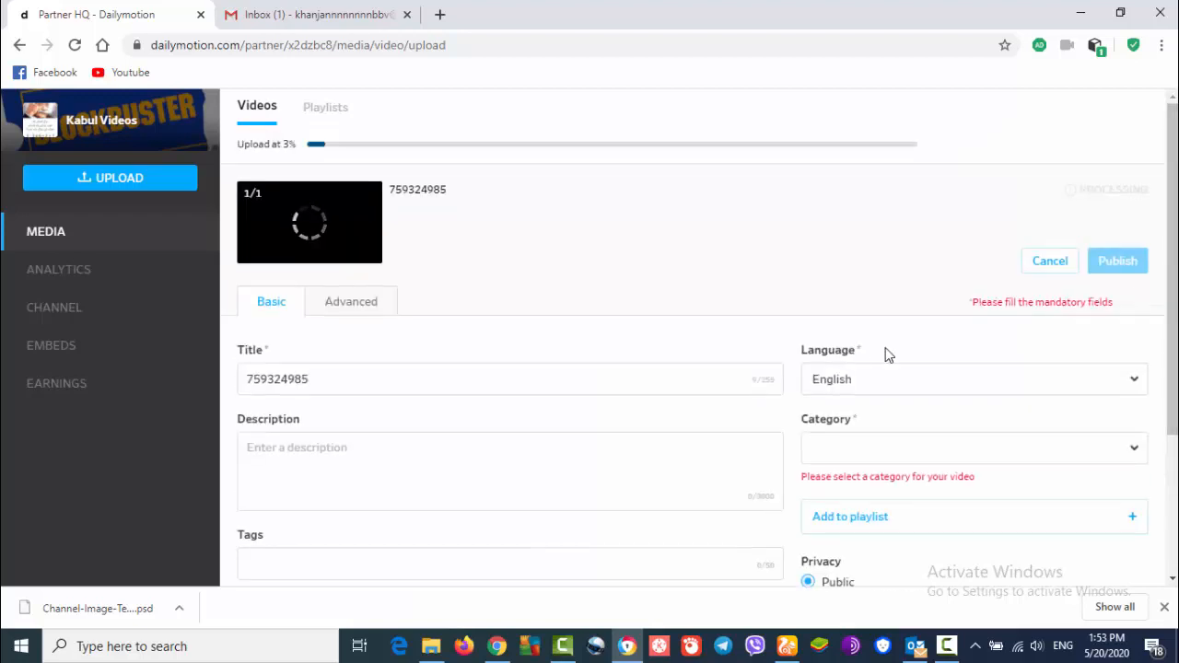
- Title the video "Funny Video" and enter the description "This is afghani funny video"
double_click(576, 380)
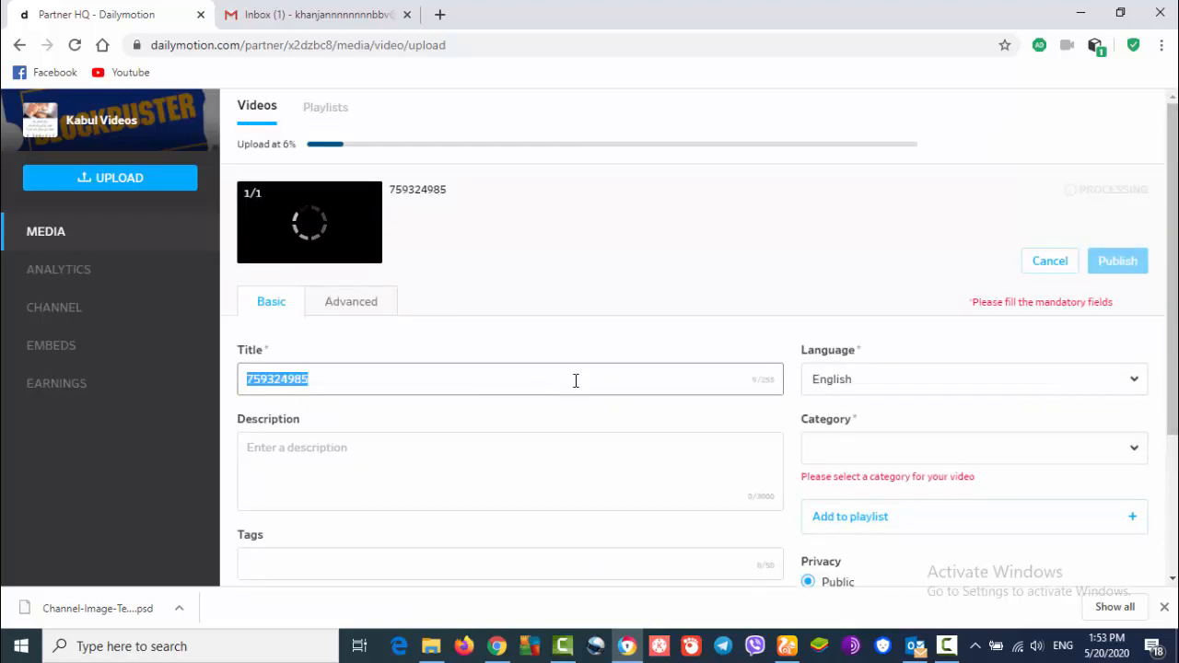
type("Funny Video")
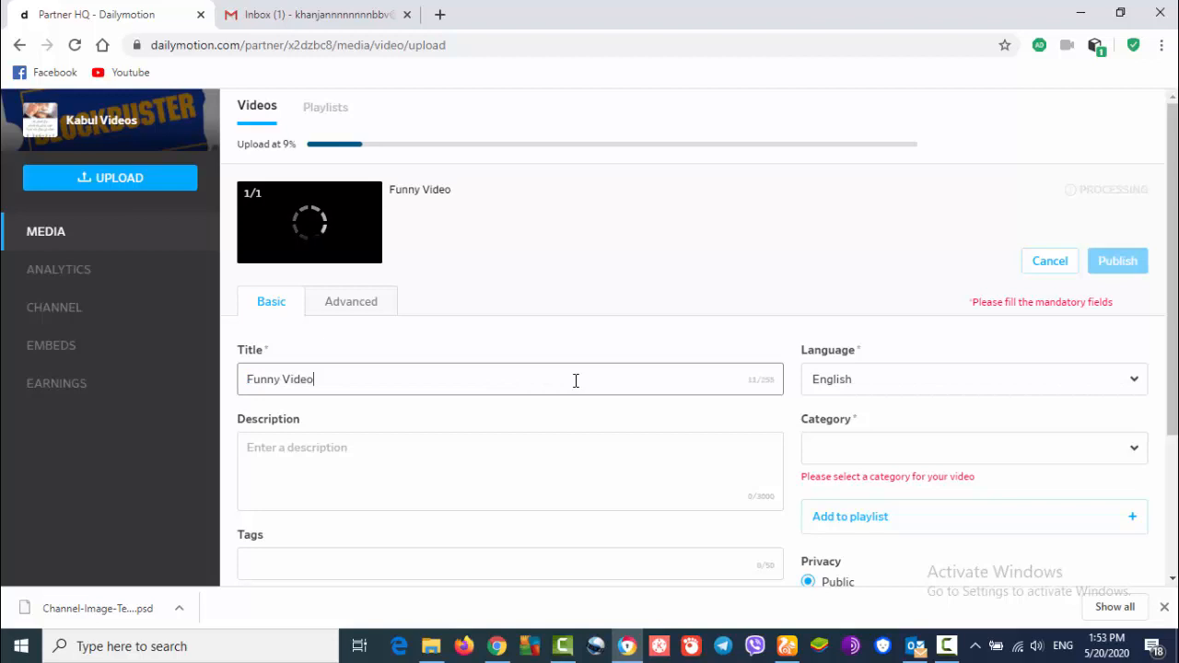
left_click(521, 437)
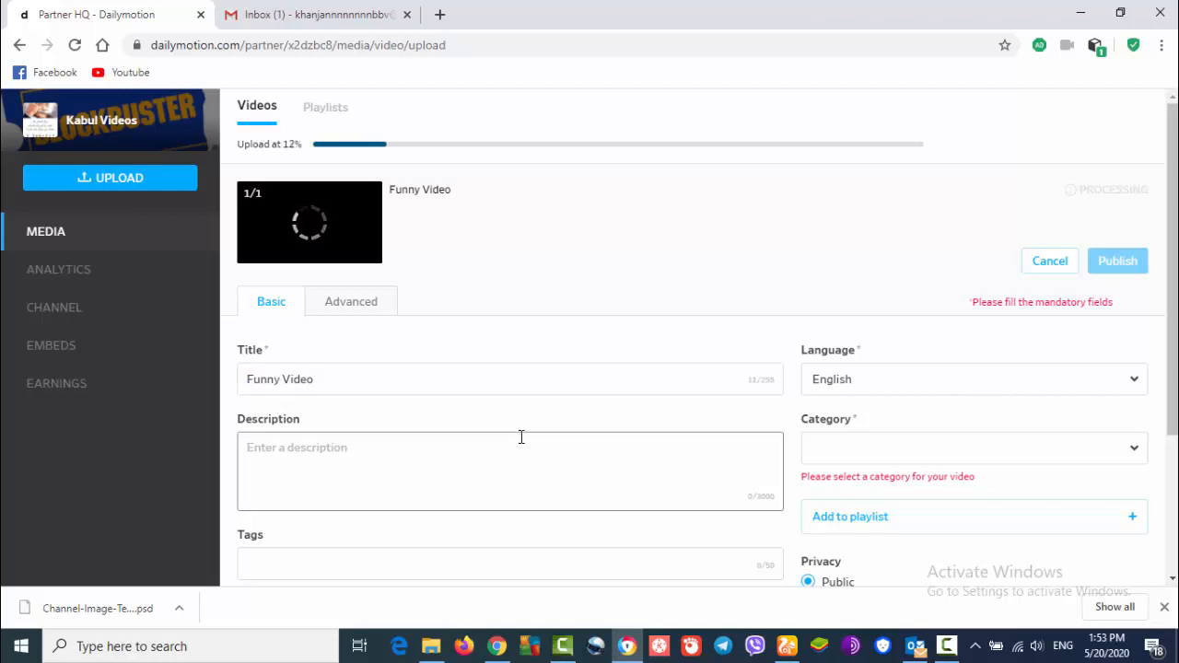
type("T")
type("hisi")
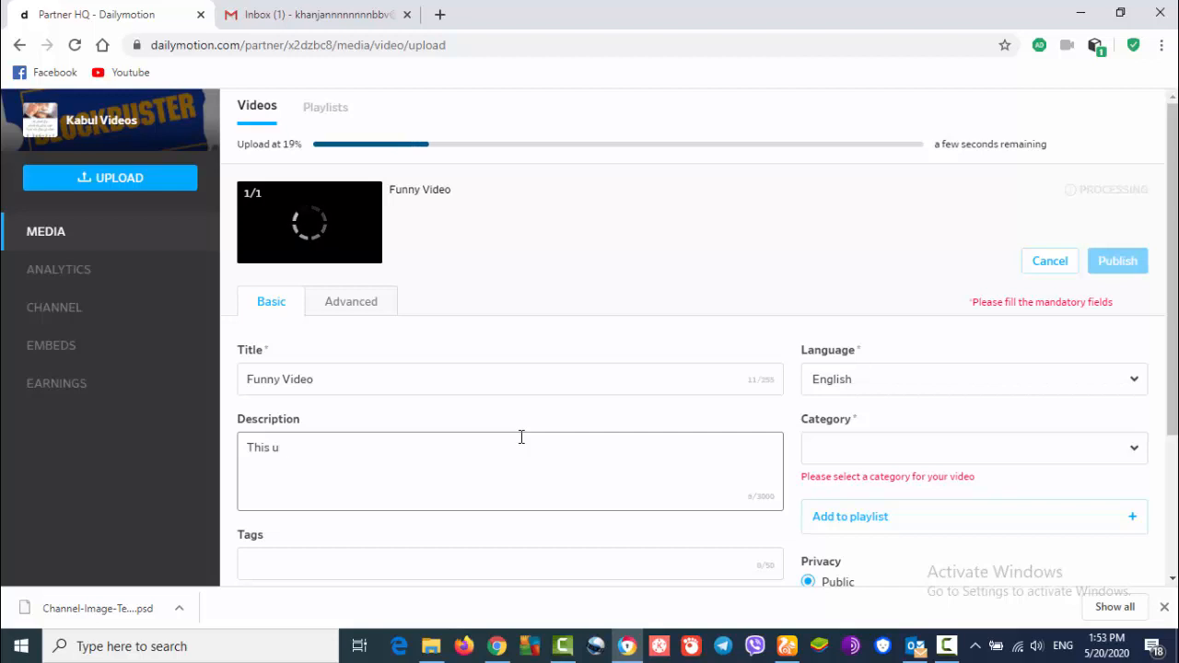
type("is afhnai")
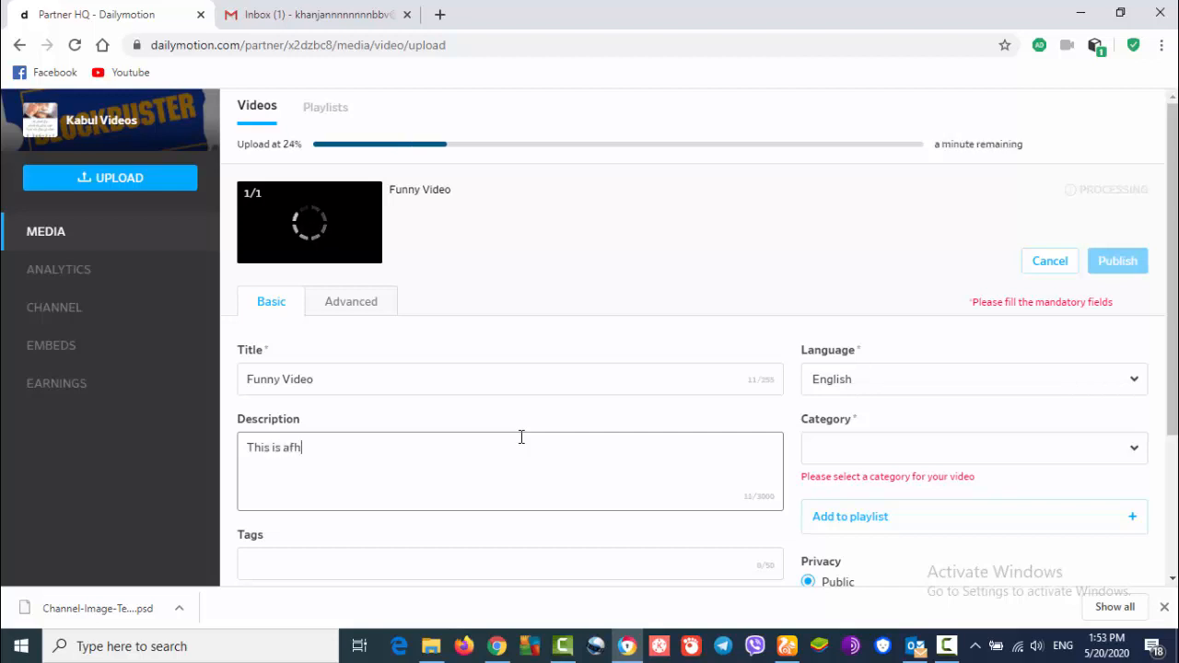
key("BackSpace")
key("BackSpace")
type("ghani funny ")
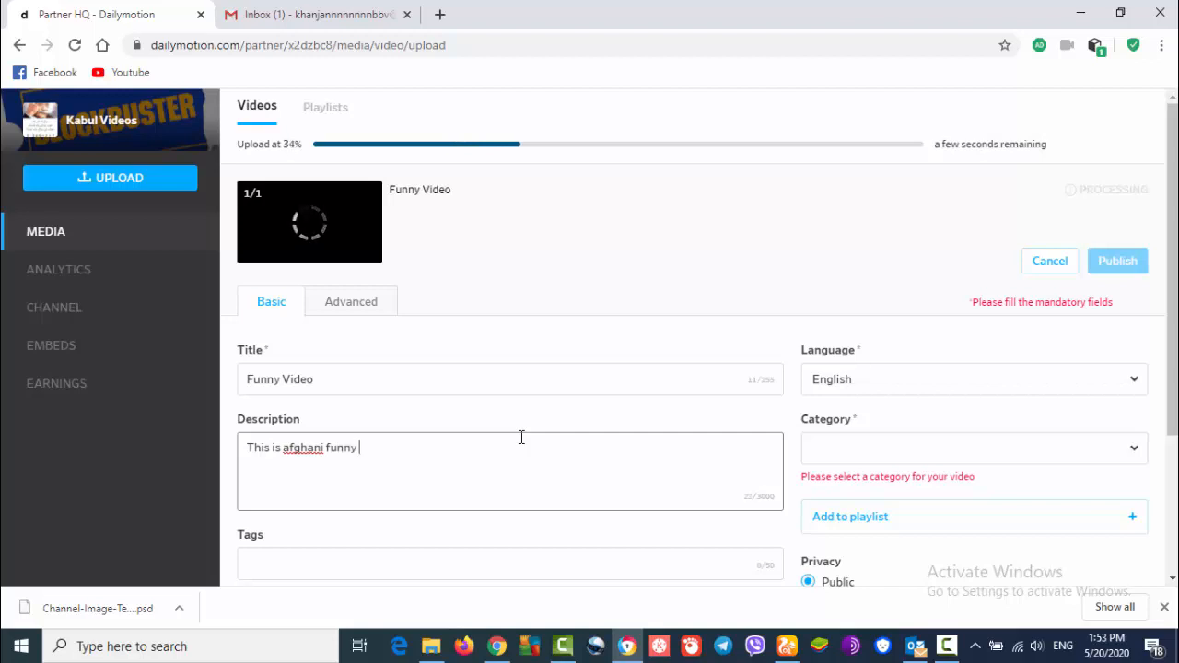
type("video")
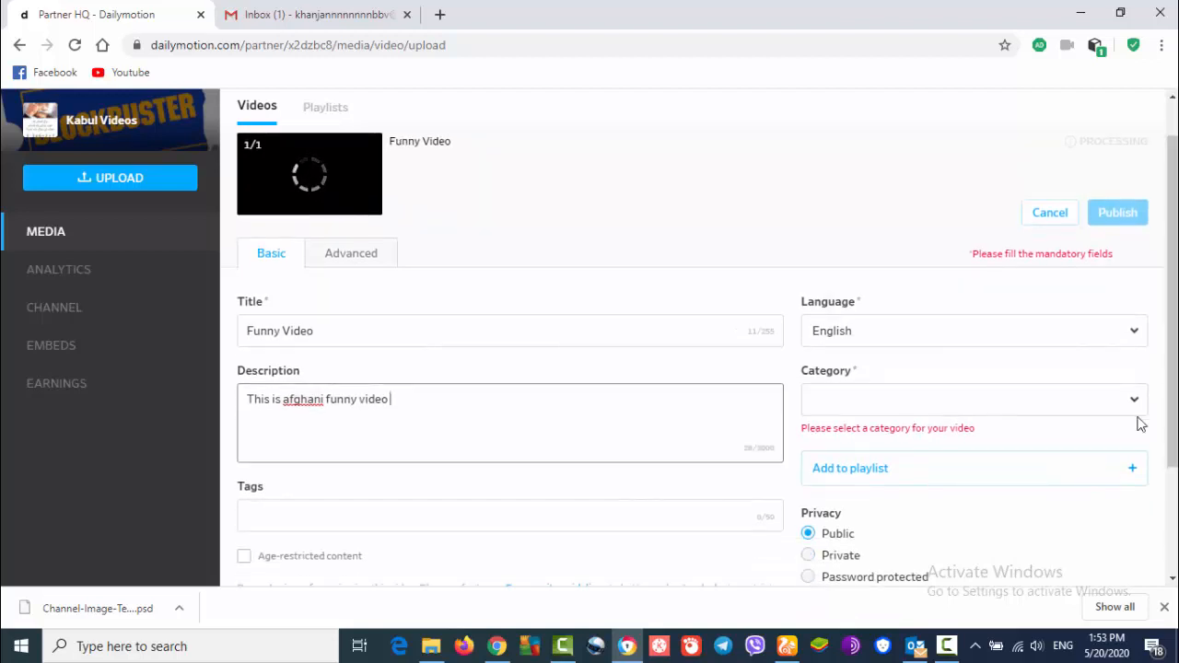
- Set the video's category to Comedy & Entertainment
left_click(1132, 401)
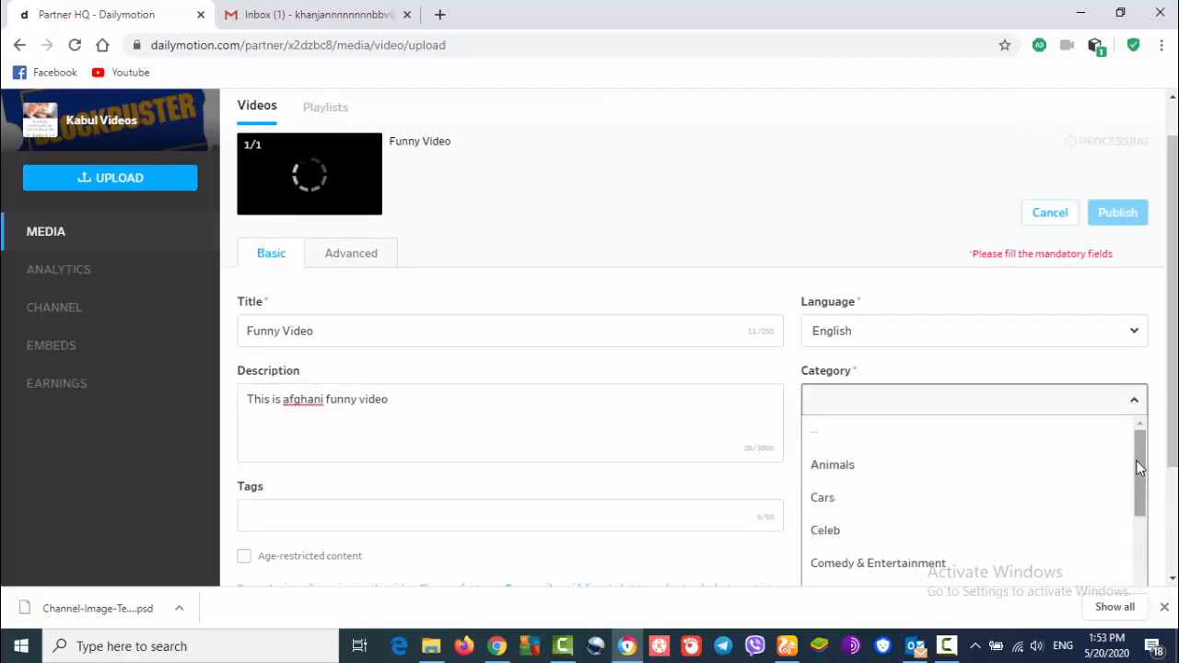
left_click(951, 566)
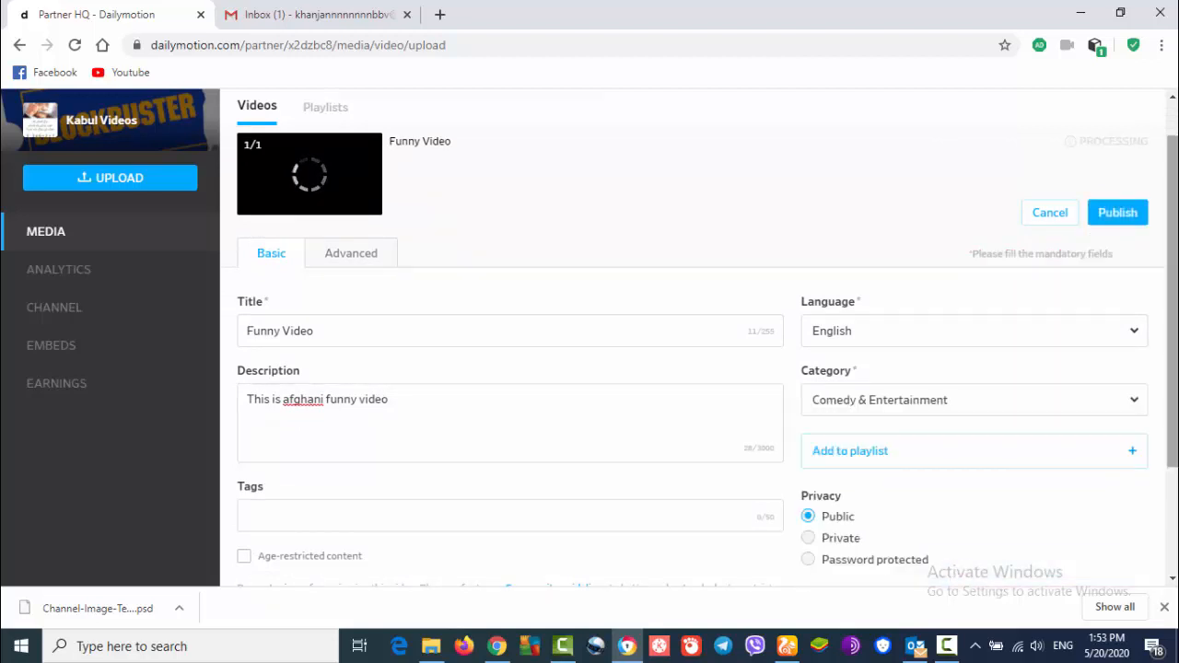
left_click(1117, 403)
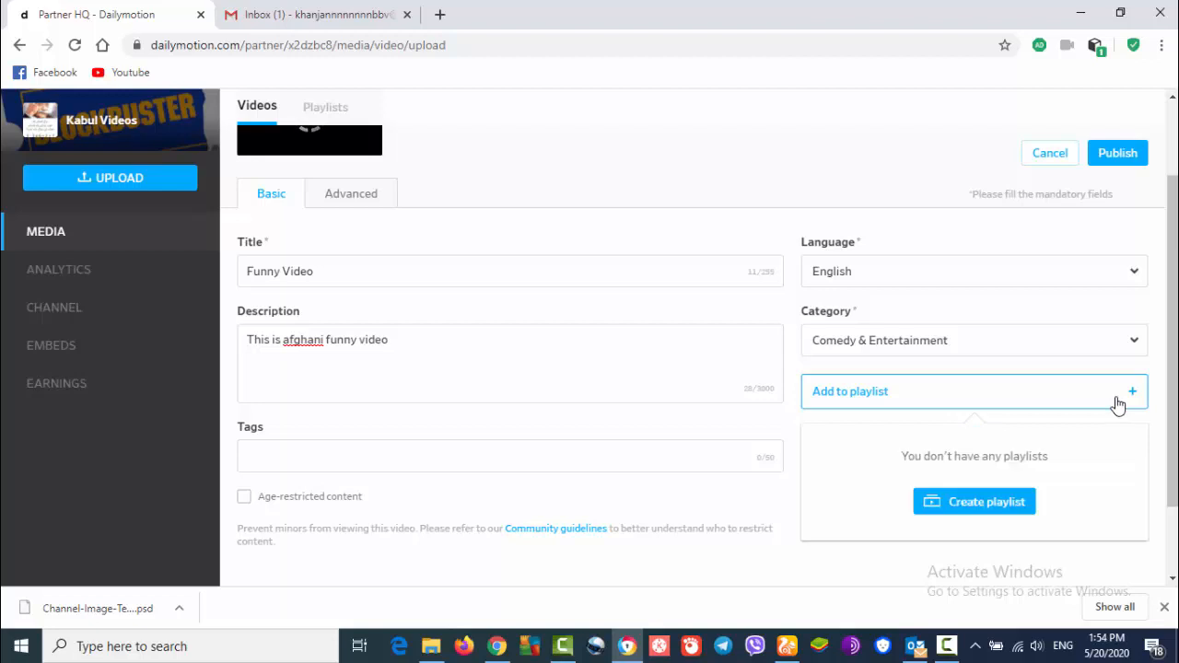
left_click(968, 509)
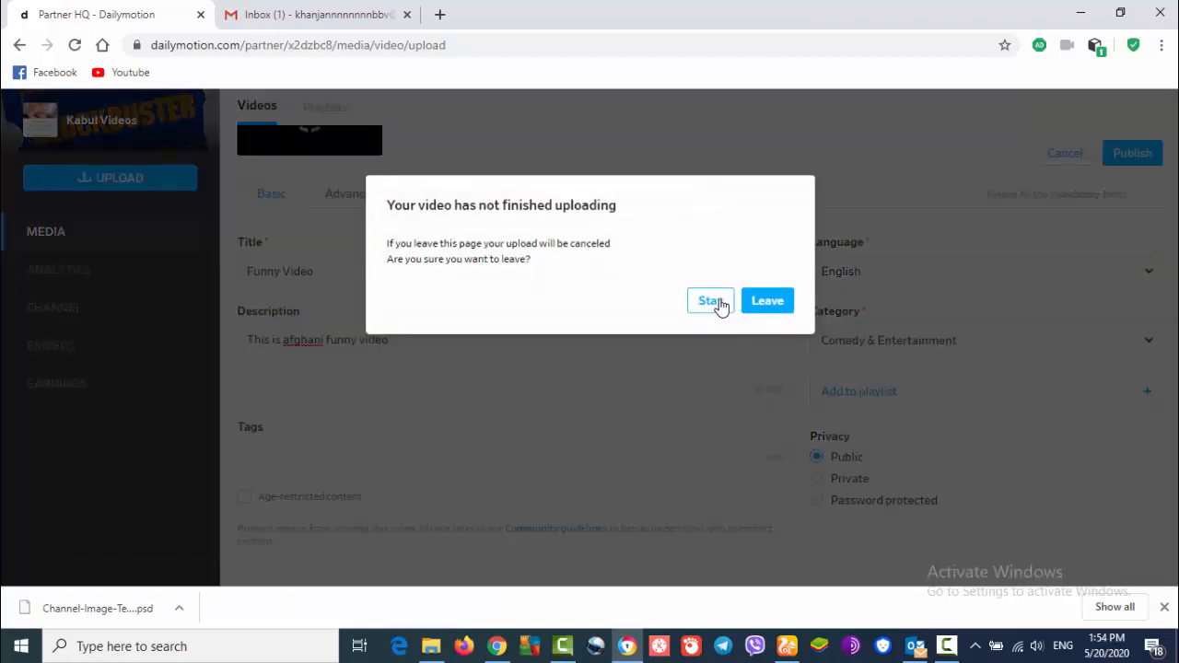
left_click(710, 301)
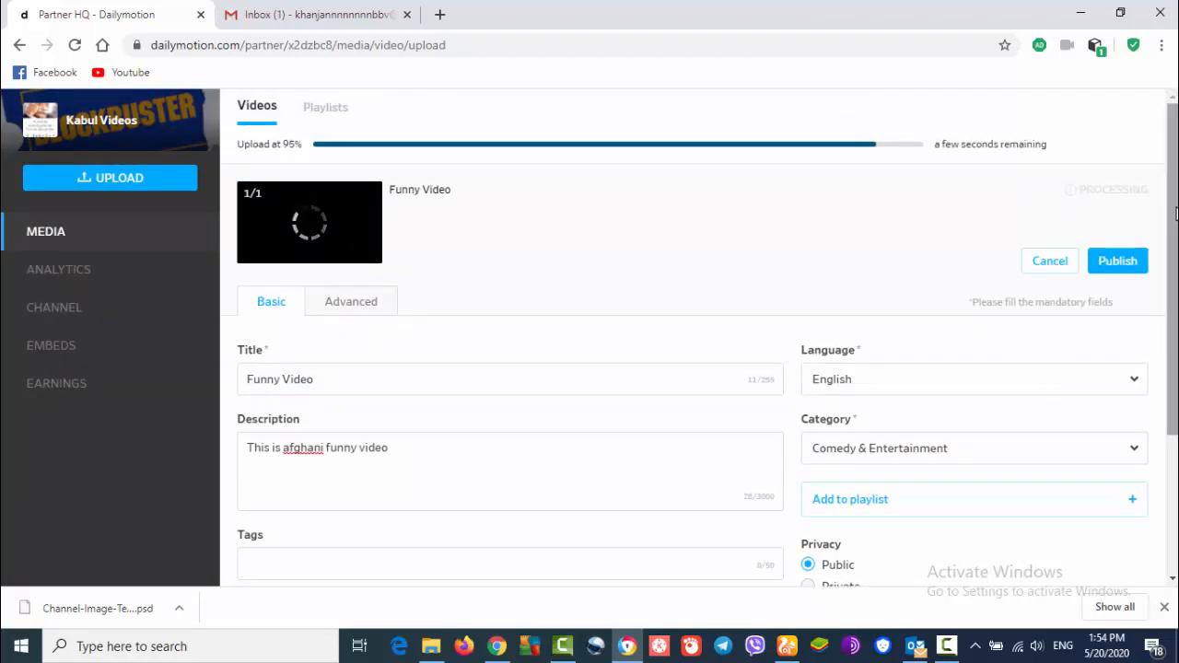
- Publish the uploaded video
left_click(1103, 269)
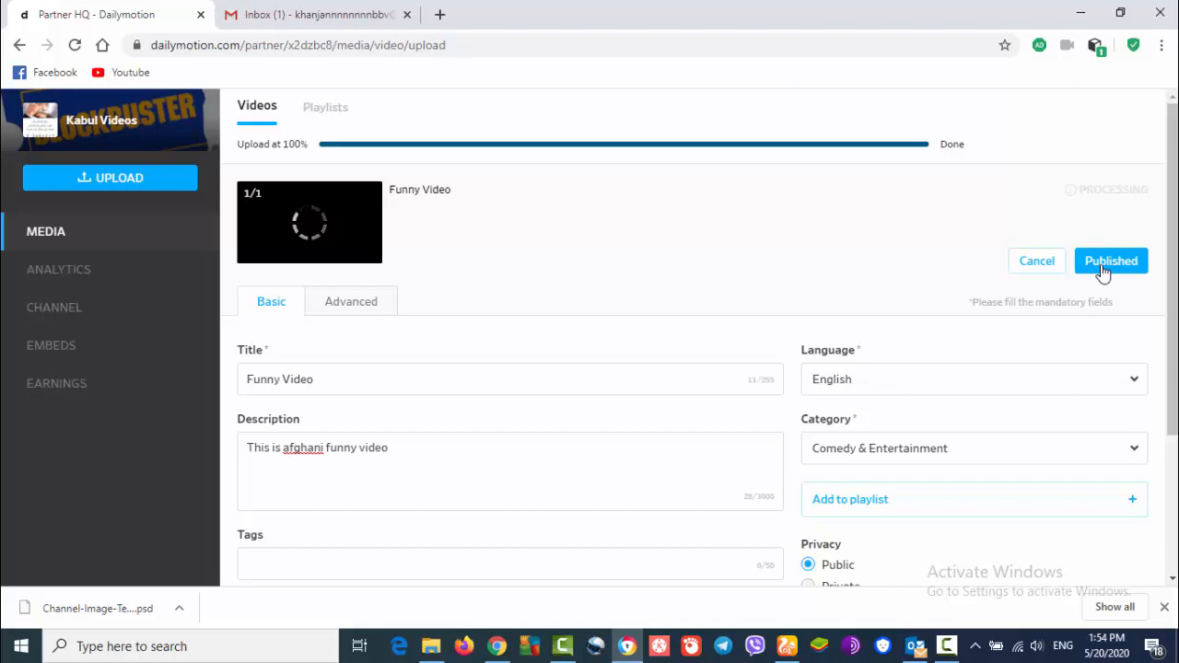
- Add the tag "funny Afghani videos" to the video and publish it again
left_click_drag(1172, 277, 1170, 390)
left_click(626, 390)
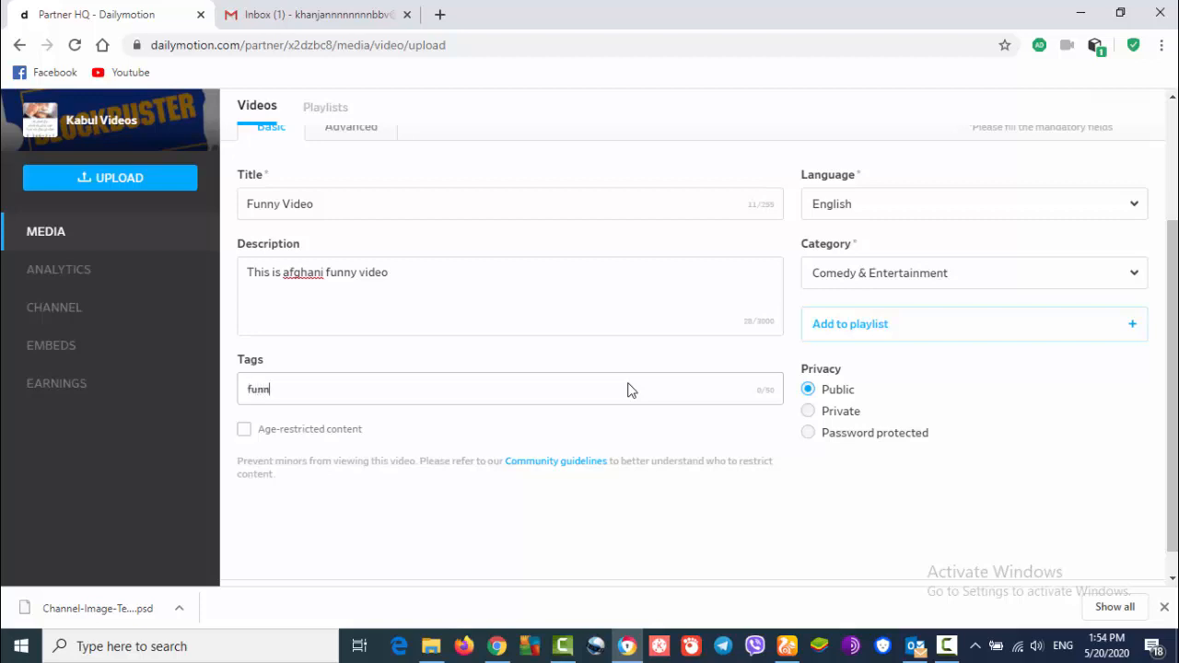
type("funny Afghani videos")
key("Return")
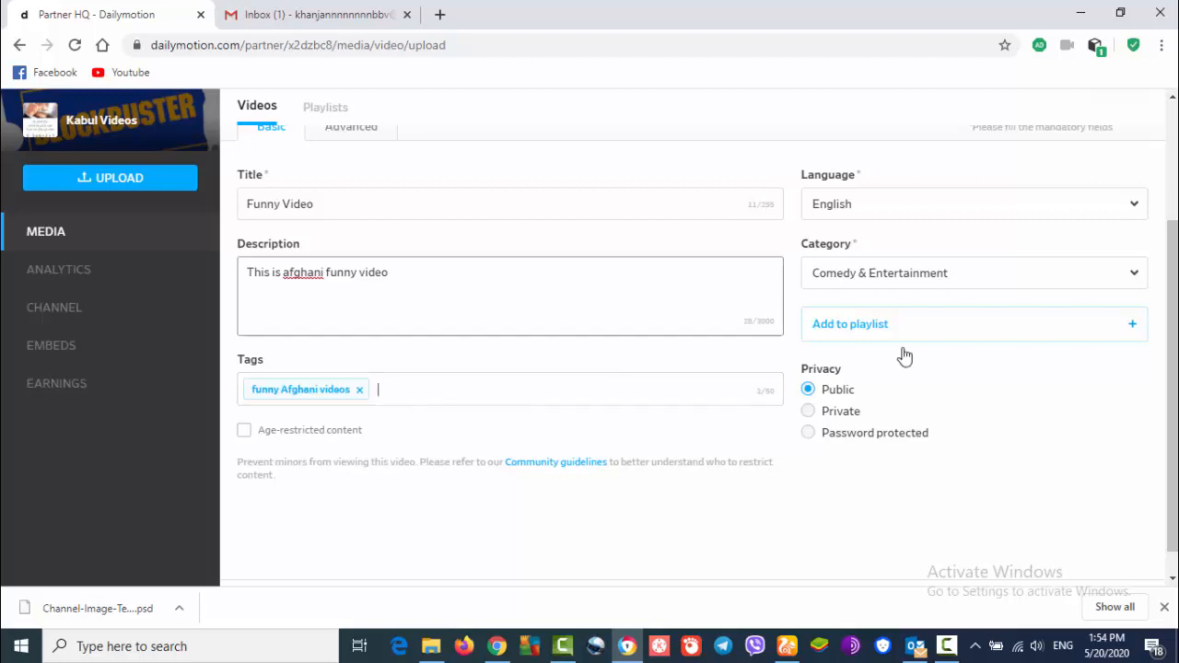
left_click_drag(1174, 382, 1174, 299)
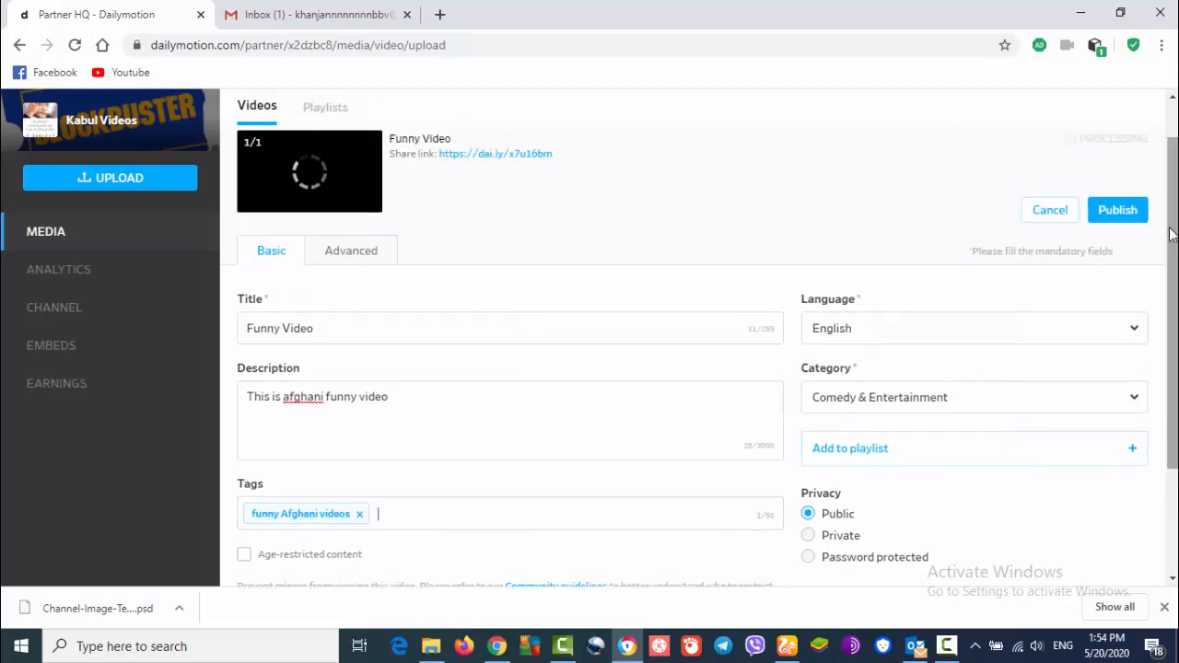
left_click(1123, 220)
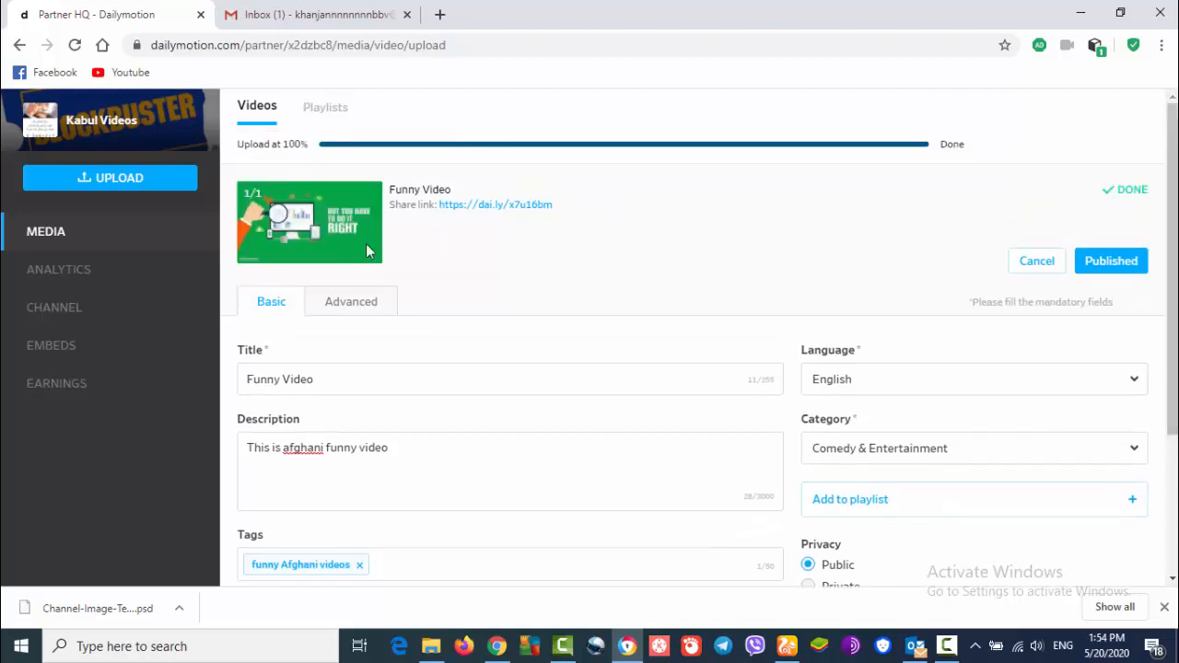
- Examine the video's advanced settings, including geoblocking, monetization, embed code and subtitles
left_click(359, 315)
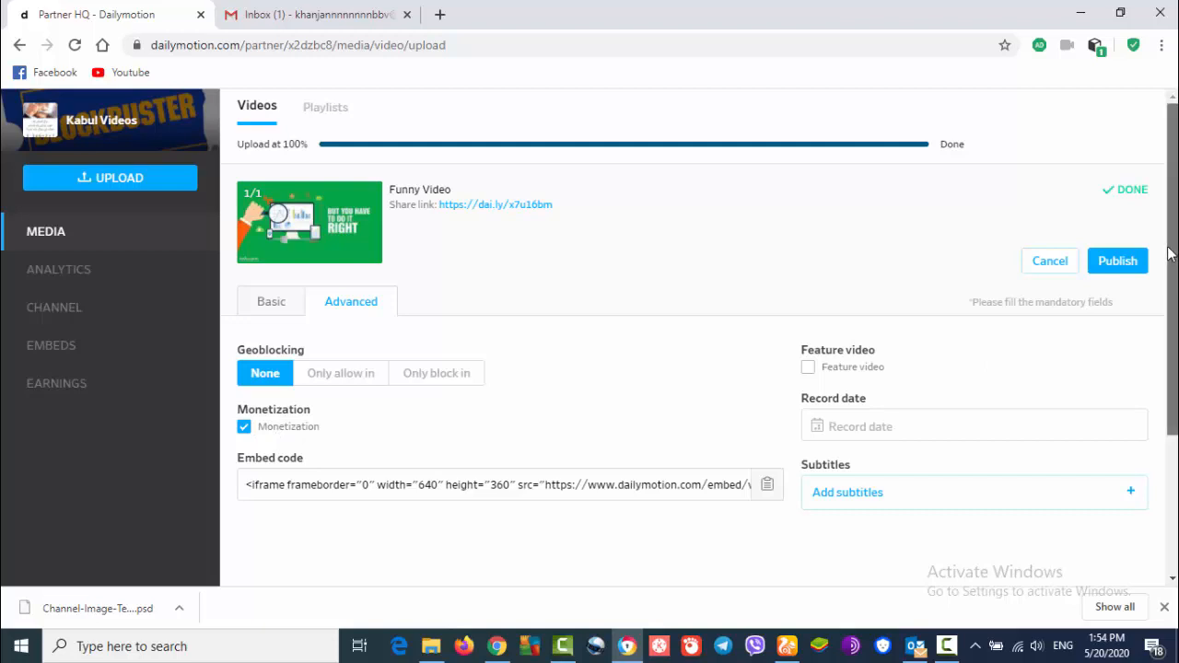
scroll(1172, 255, "down", 1)
scroll(1169, 255, "up", 1)
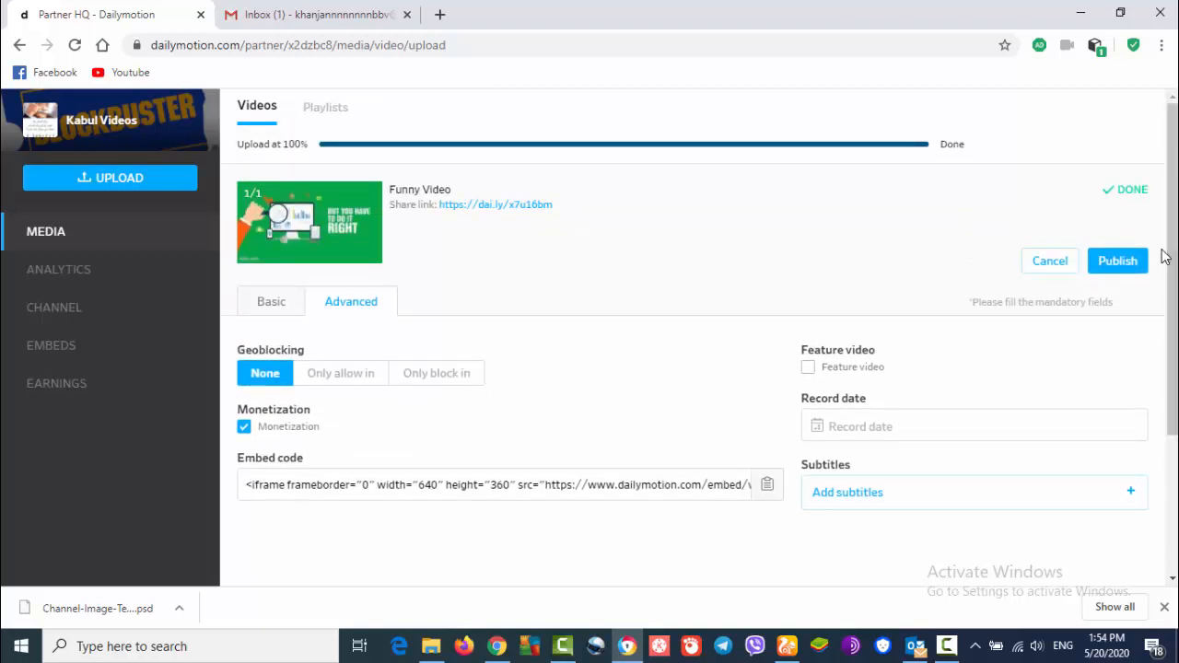
- Switch to the other open browser and open the creator's own Dailymotion channel through the recent search
left_click(787, 646)
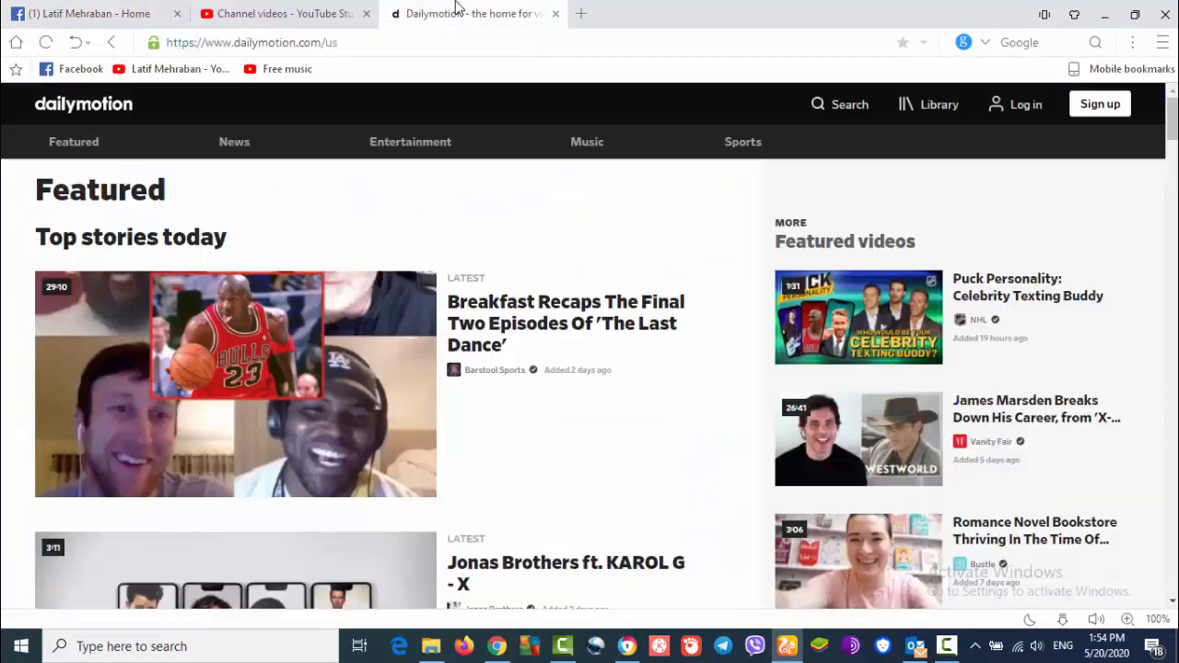
left_click(460, 11)
left_click(818, 107)
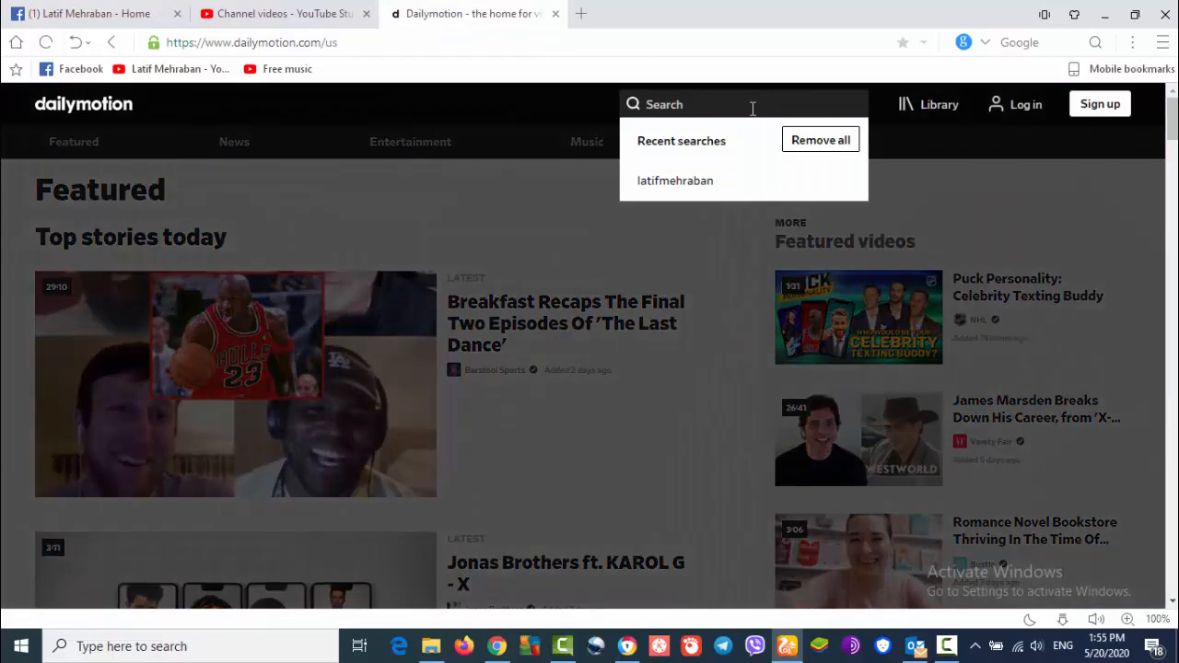
left_click(700, 180)
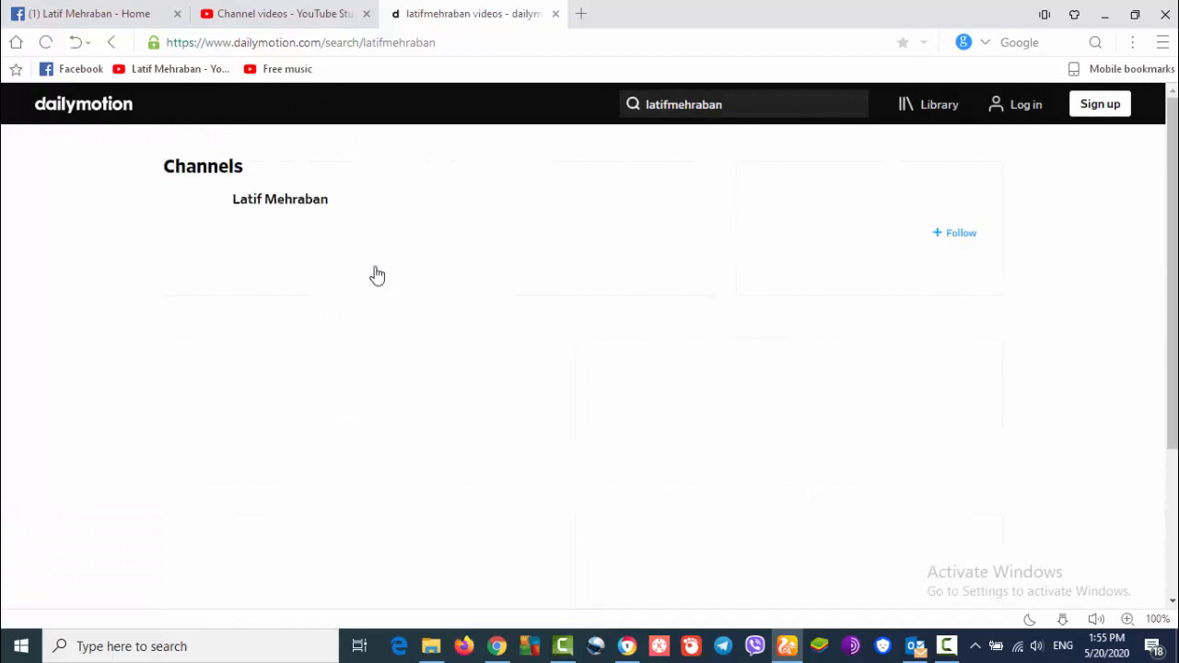
left_click(310, 254)
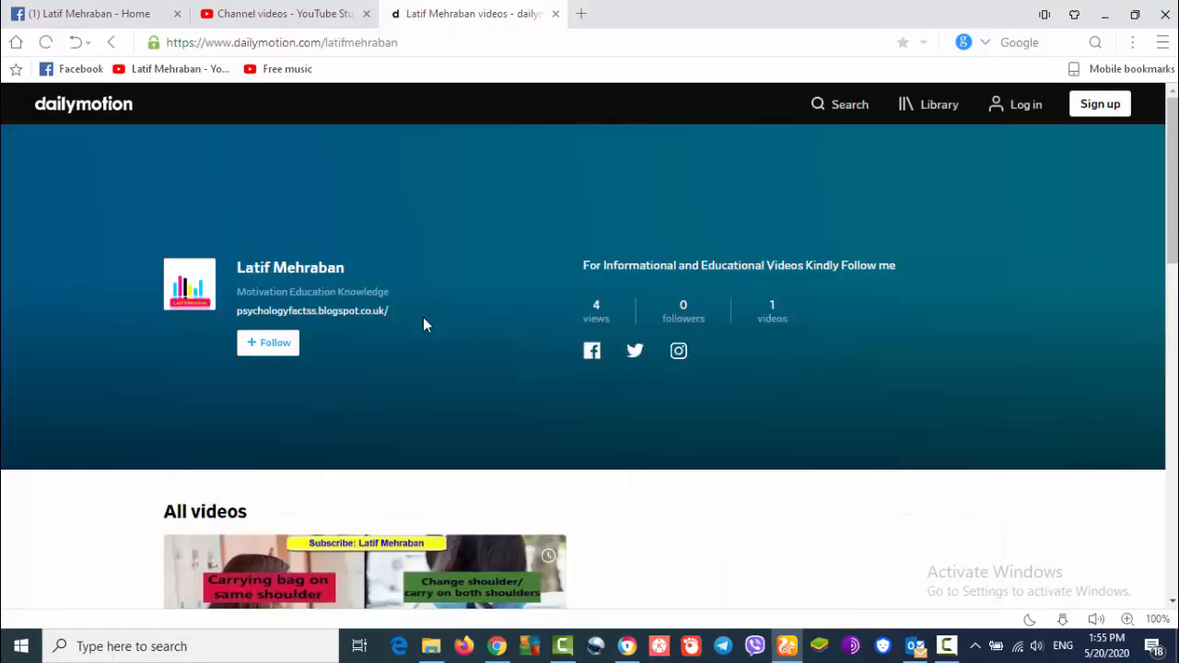
- Play the channel's video "9 Things We Do wrong in our Life" muted to view its ads, and return to Partner HQ in Chrome
left_click(413, 590)
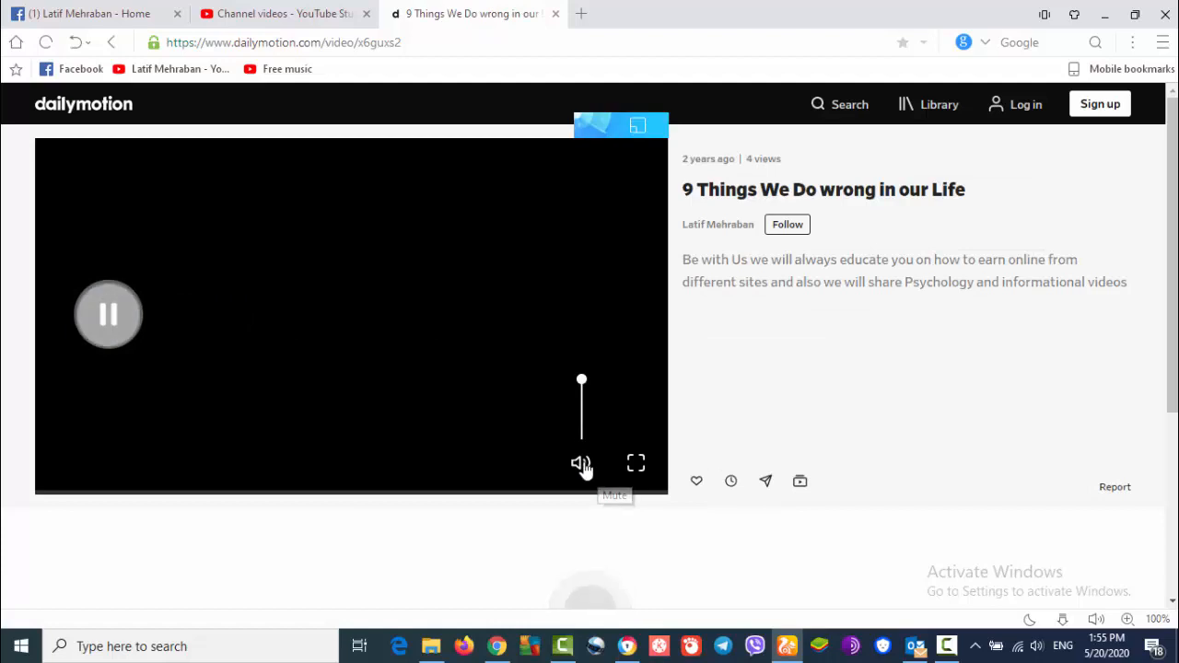
left_click(581, 464)
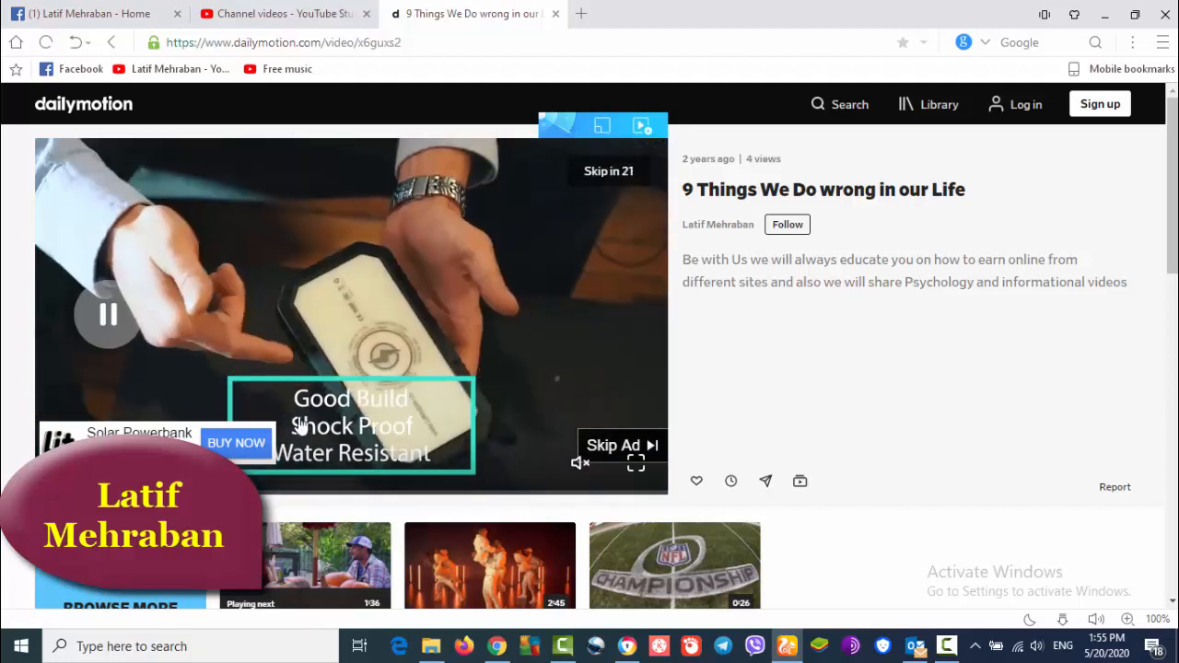
left_click(628, 647)
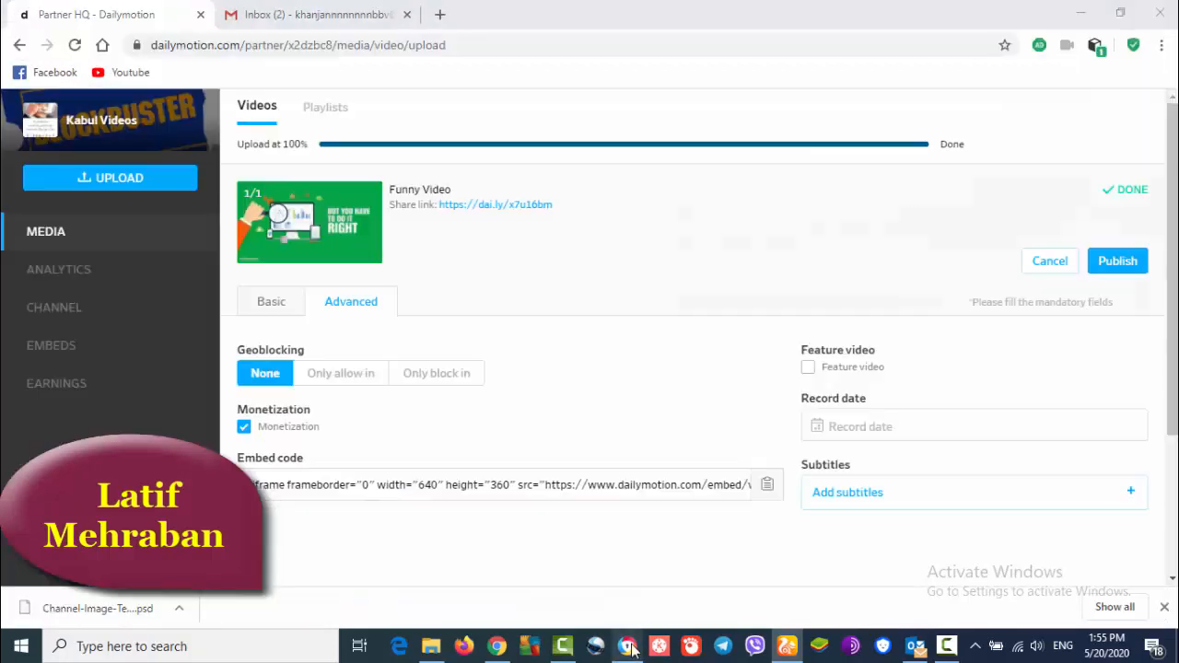